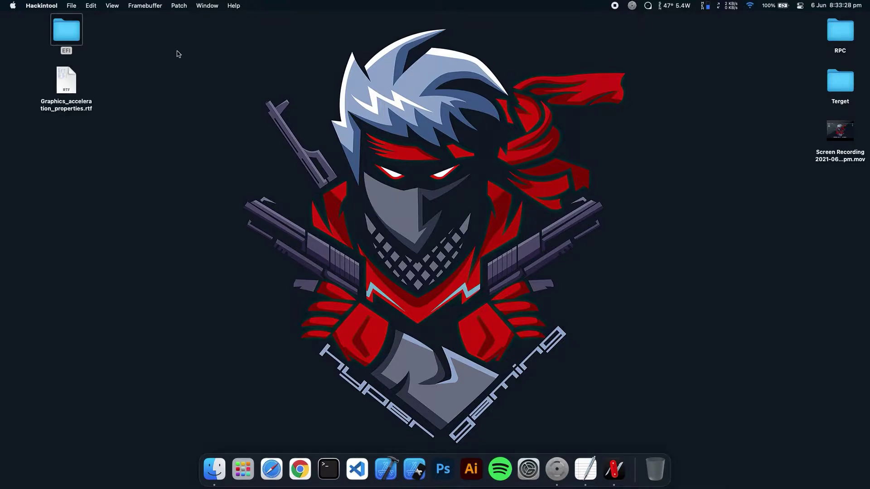
Browse to EFI > OC in Finder and bring up the opening options for config.plist
{"action": "double_click", "coordinate": [68, 34]}
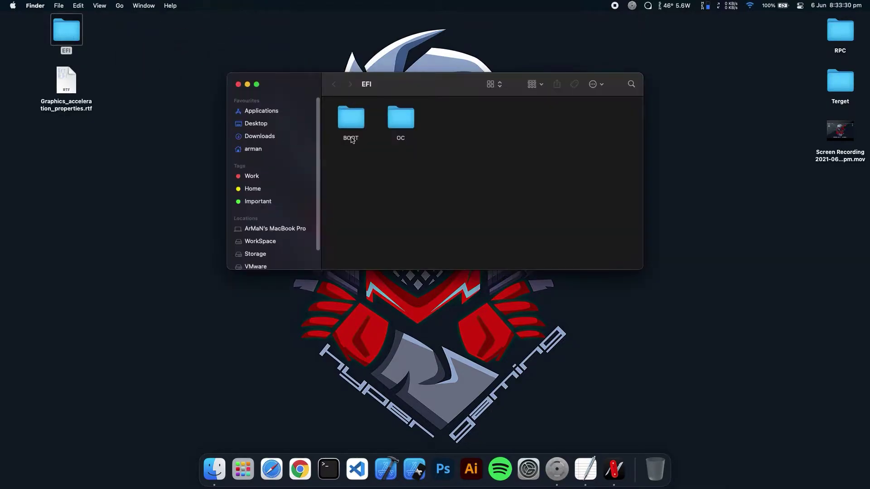
{"action": "double_click", "coordinate": [400, 120]}
{"action": "left_click", "coordinate": [450, 125]}
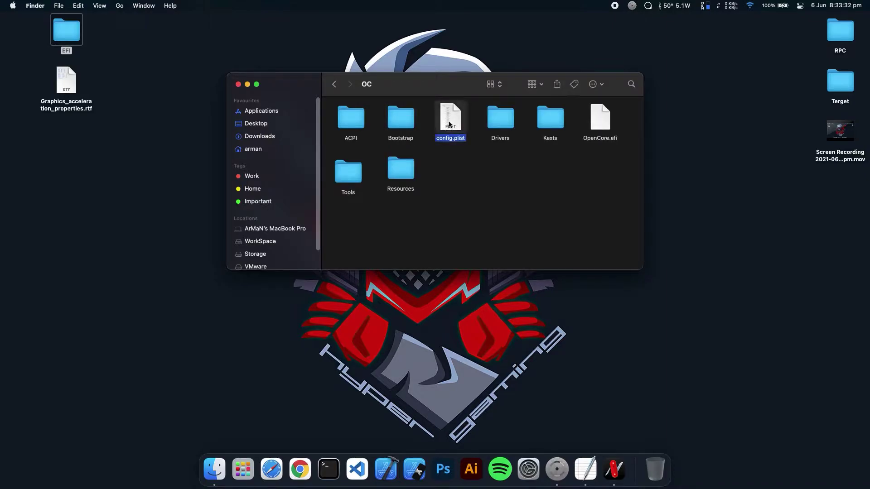
{"action": "right_click", "coordinate": [450, 125]}
Open config.plist with OpenCore Configurator.app and show its DeviceProperties section
{"action": "mouse_move", "coordinate": [472, 137]}
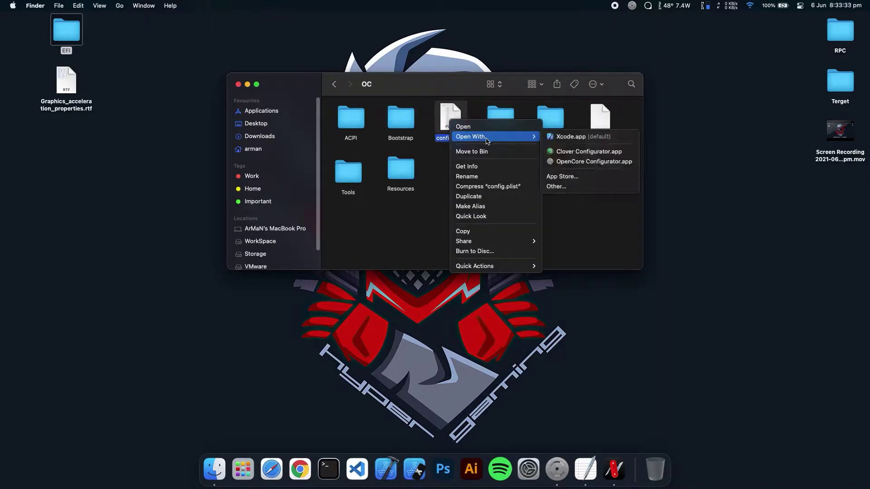
{"action": "left_click", "coordinate": [563, 164]}
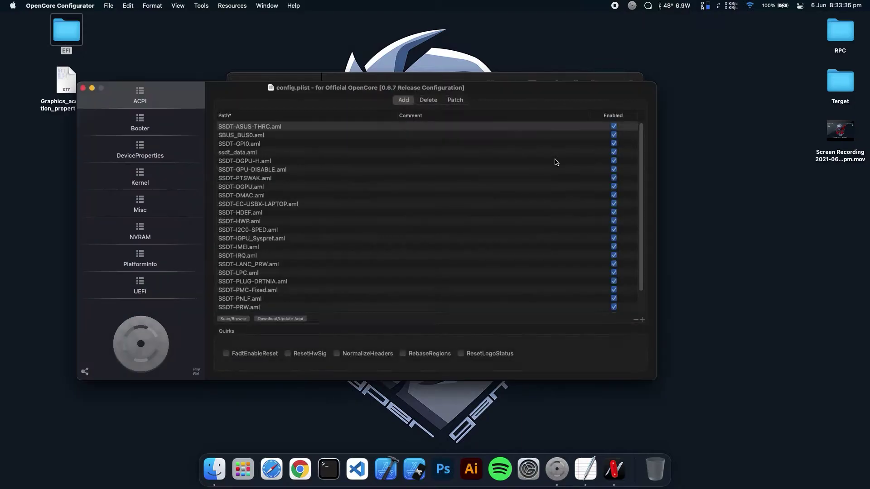
{"action": "left_click", "coordinate": [132, 154]}
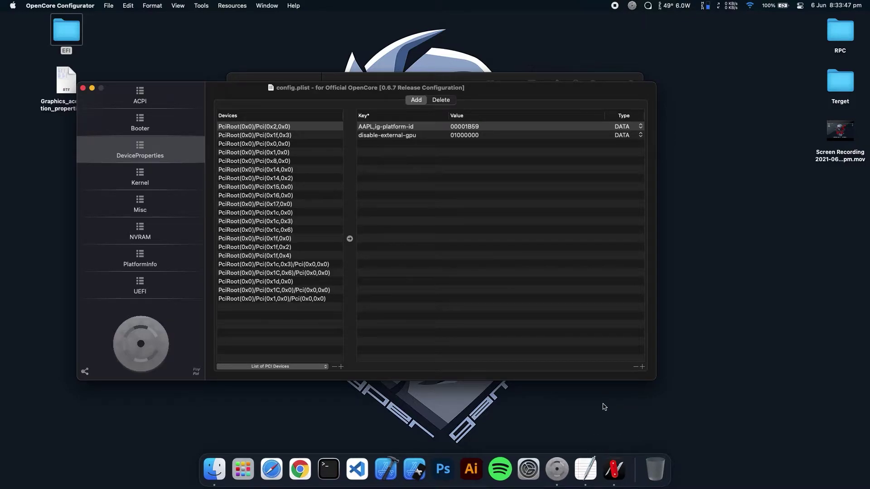
Bring Hackintool forward, switch it to the PCIe device list and widen the window
{"action": "left_click", "coordinate": [614, 469]}
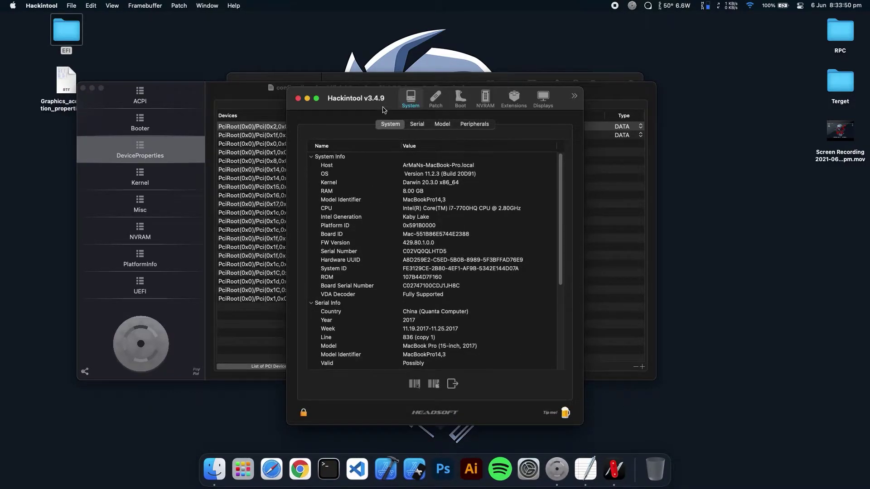
{"action": "left_click_drag", "start_coordinate": [385, 109], "coordinate": [338, 111]}
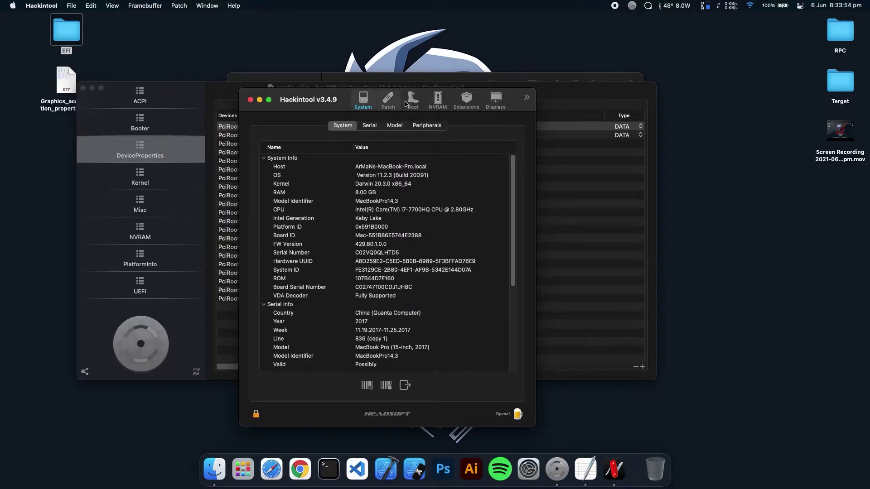
{"action": "left_click", "coordinate": [527, 97]}
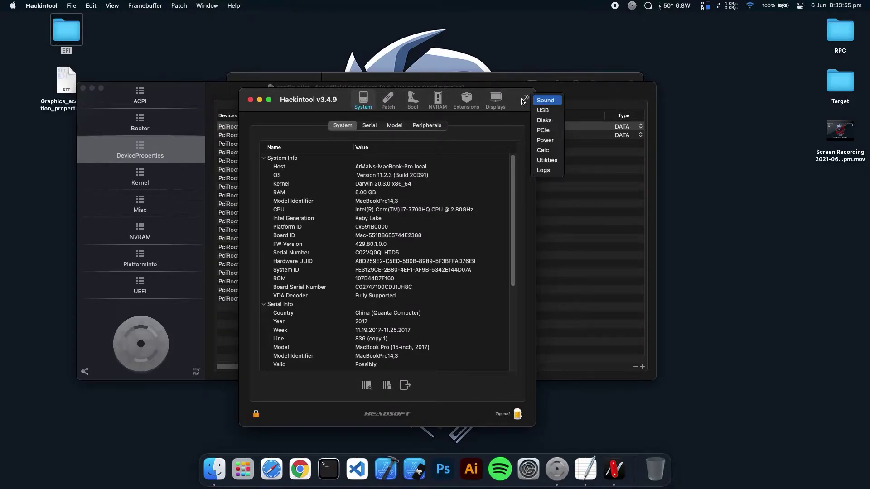
{"action": "left_click", "coordinate": [547, 130]}
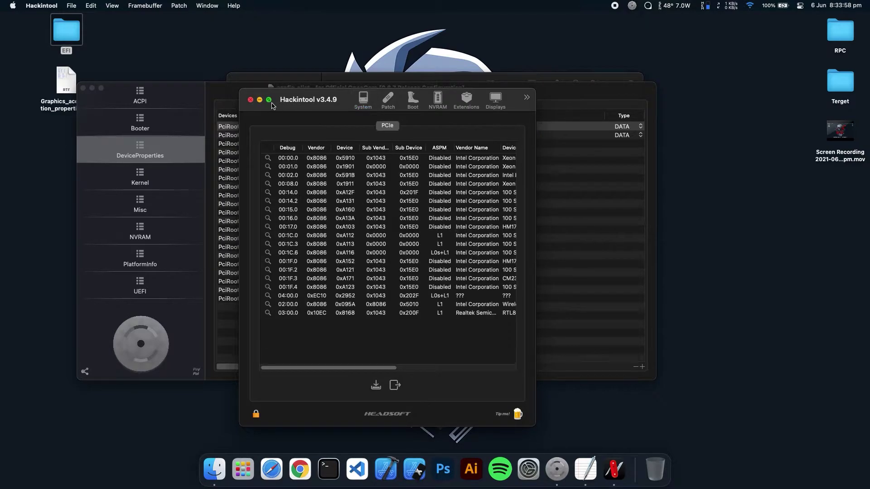
{"action": "left_click_drag", "start_coordinate": [537, 142], "coordinate": [800, 142]}
{"action": "left_click_drag", "start_coordinate": [320, 103], "coordinate": [216, 100]}
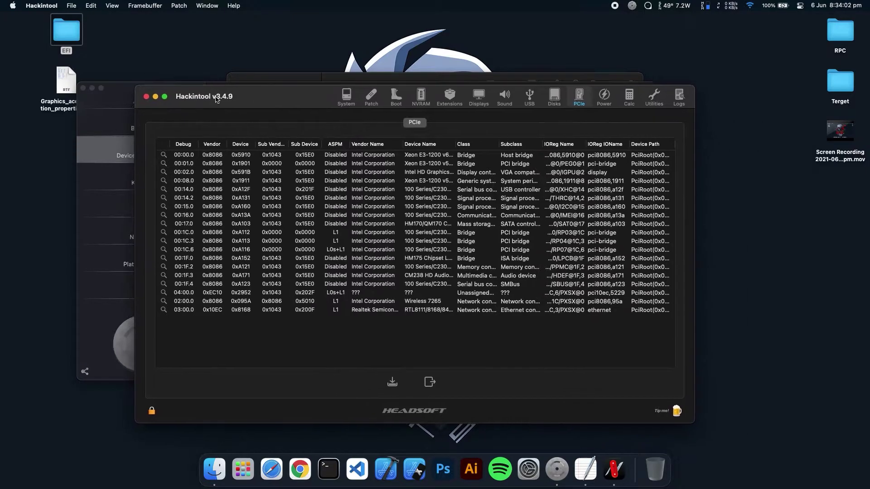
Copy the device path PciRoot(0x0)/Pci(0x2,0x0) of the Intel HD Graphics 630 entry
{"action": "left_click", "coordinate": [374, 165]}
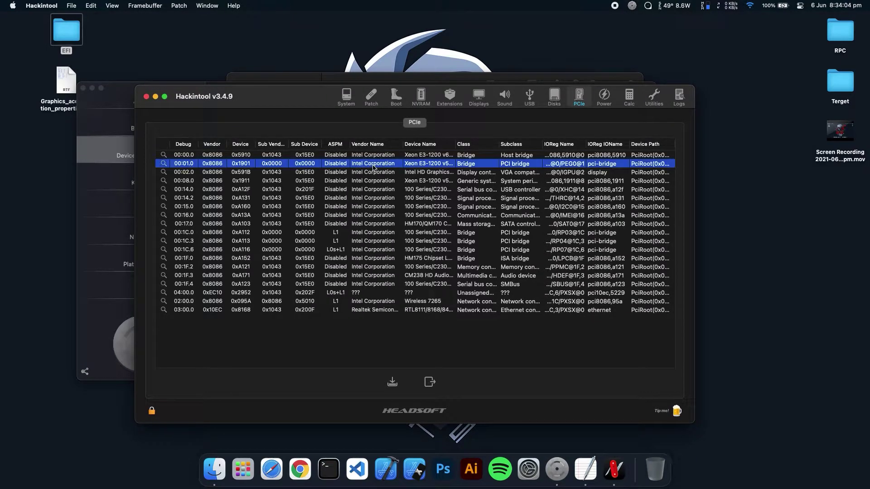
{"action": "left_click", "coordinate": [519, 174]}
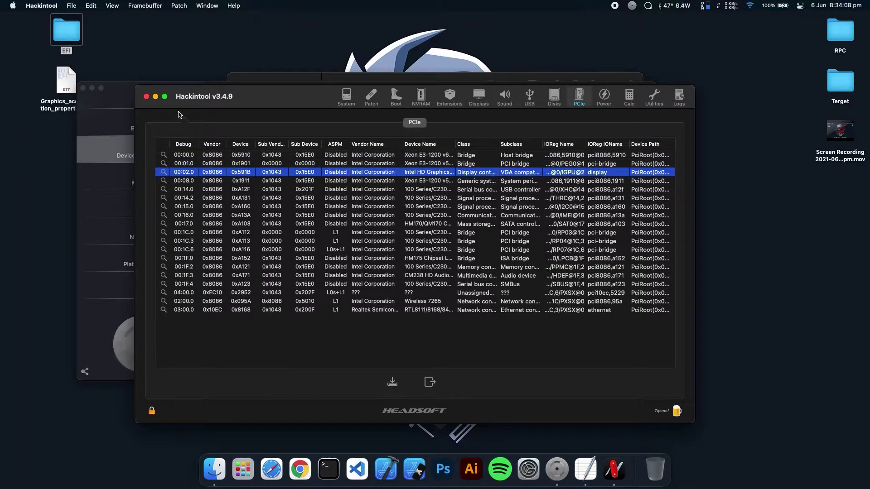
{"action": "left_click", "coordinate": [165, 97]}
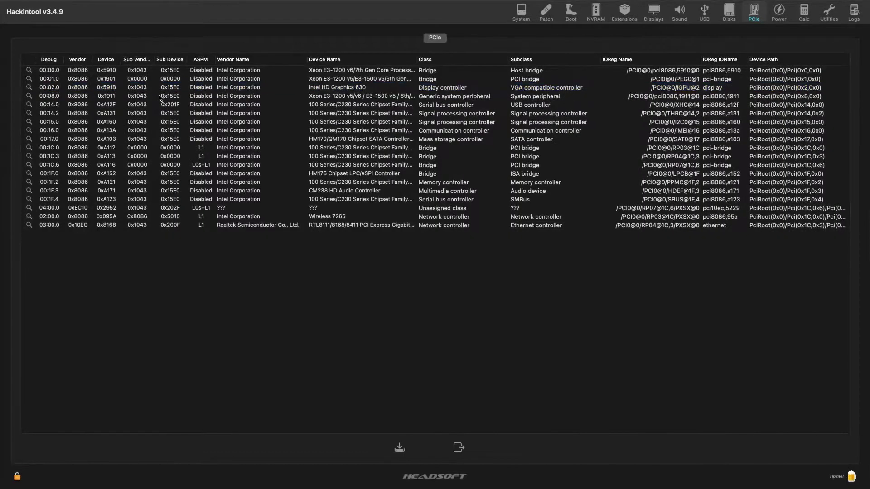
{"action": "left_click", "coordinate": [339, 88]}
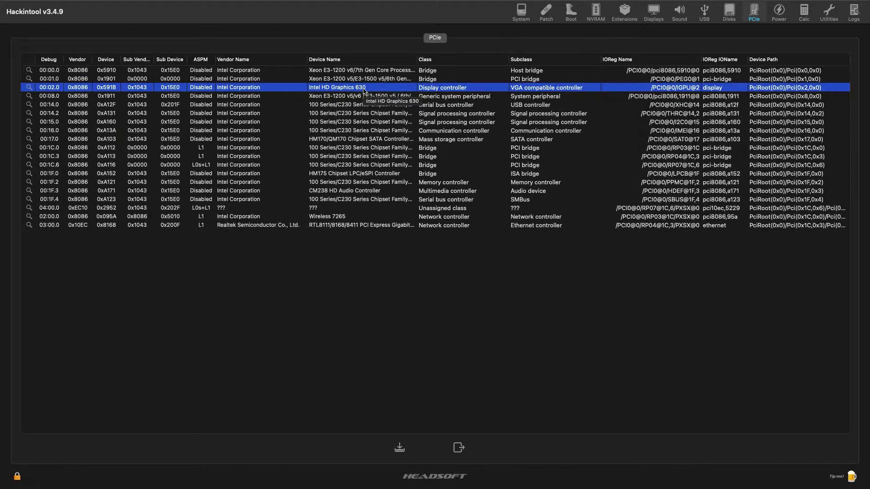
{"action": "right_click", "coordinate": [761, 89]}
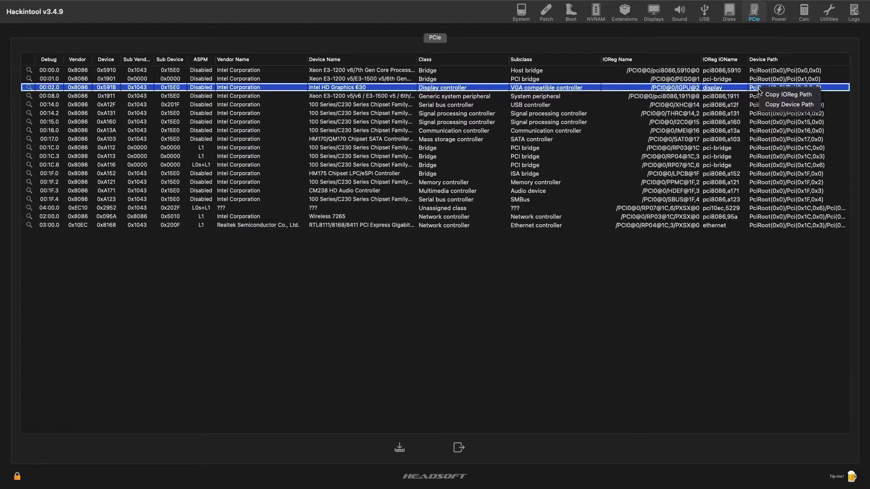
{"action": "left_click", "coordinate": [789, 105]}
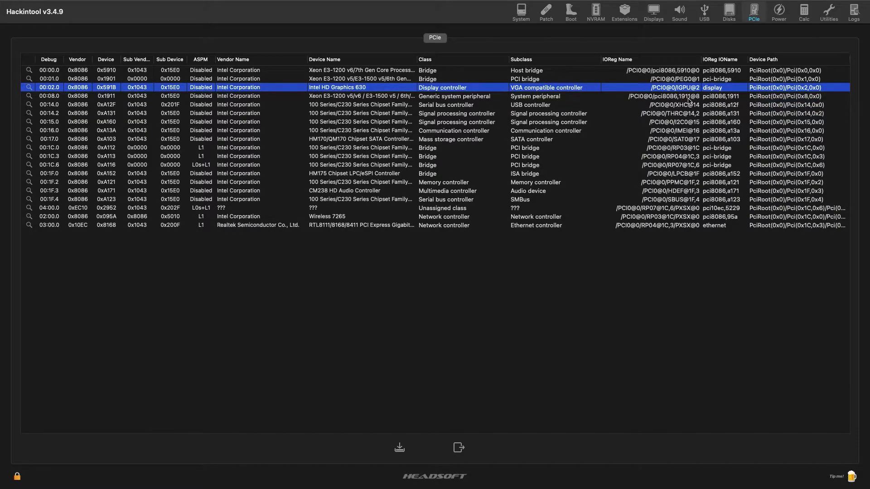
Back in OpenCore Configurator, select the PciRoot(0x0)/Pci(0x2,0x0) device entry
{"action": "key", "text": "ctrl+Left"}
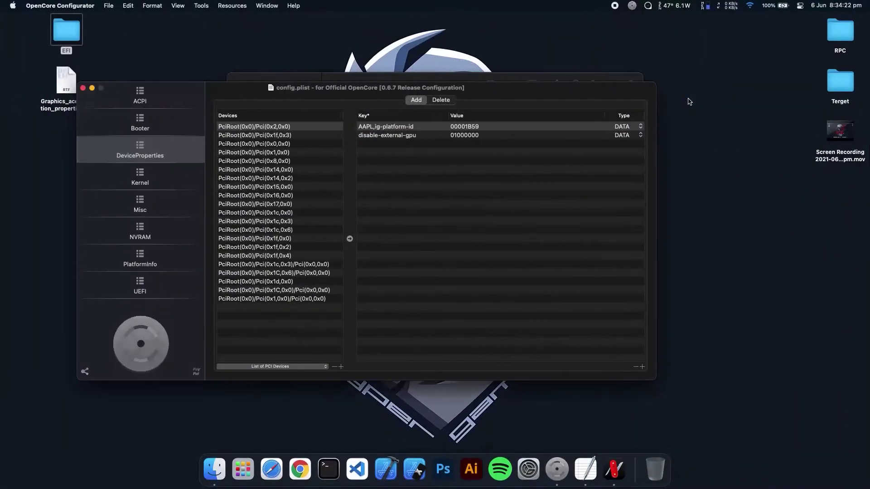
{"action": "left_click_drag", "start_coordinate": [501, 96], "coordinate": [614, 116]}
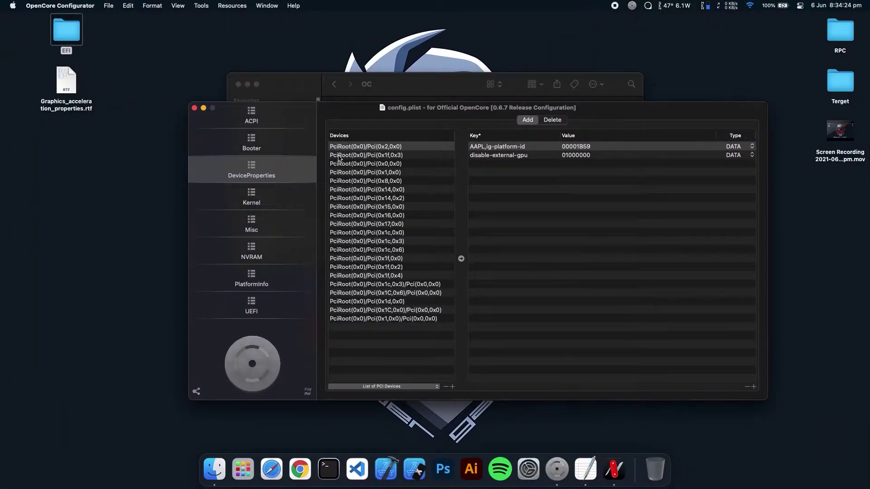
{"action": "left_click", "coordinate": [371, 147]}
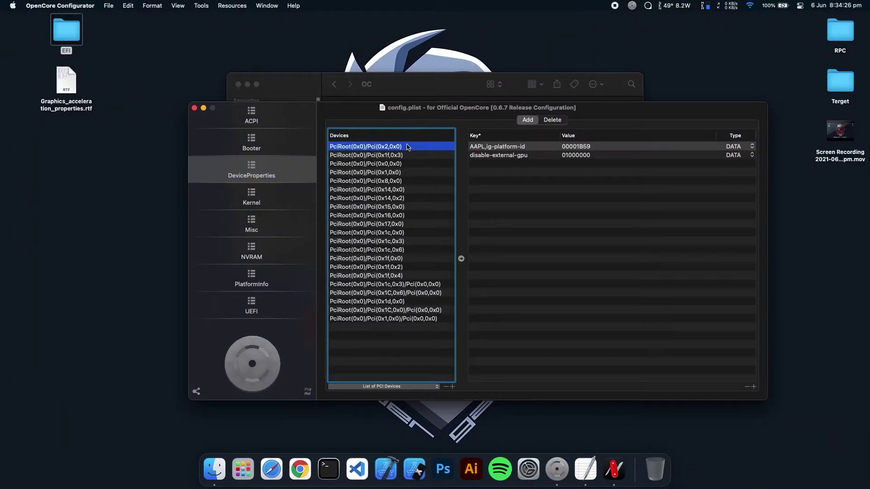
{"action": "left_click_drag", "start_coordinate": [445, 112], "coordinate": [485, 114]}
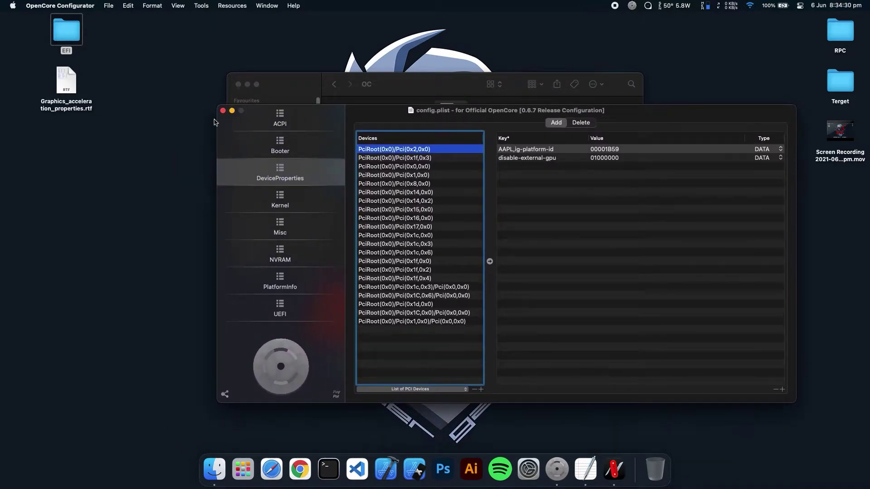
Open Graphics_acceleration_properties.rtf and review the UHD Graphics 620 and 630 property tables
{"action": "double_click", "coordinate": [70, 86]}
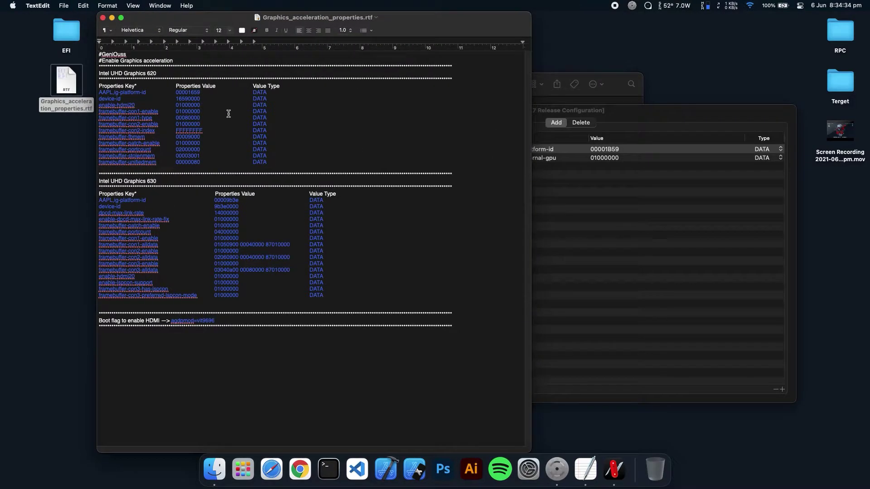
{"action": "left_click_drag", "start_coordinate": [279, 163], "coordinate": [93, 88]}
{"action": "left_click_drag", "start_coordinate": [358, 291], "coordinate": [71, 202]}
{"action": "left_click", "coordinate": [343, 300]}
{"action": "left_click", "coordinate": [164, 181]}
{"action": "left_click_drag", "start_coordinate": [164, 181], "coordinate": [98, 174]}
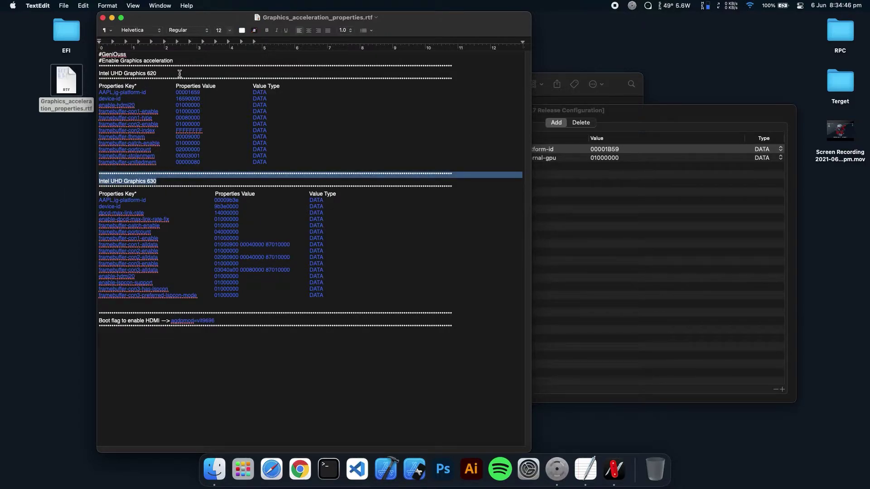
{"action": "left_click_drag", "start_coordinate": [180, 74], "coordinate": [66, 70]}
{"action": "left_click", "coordinate": [335, 113]}
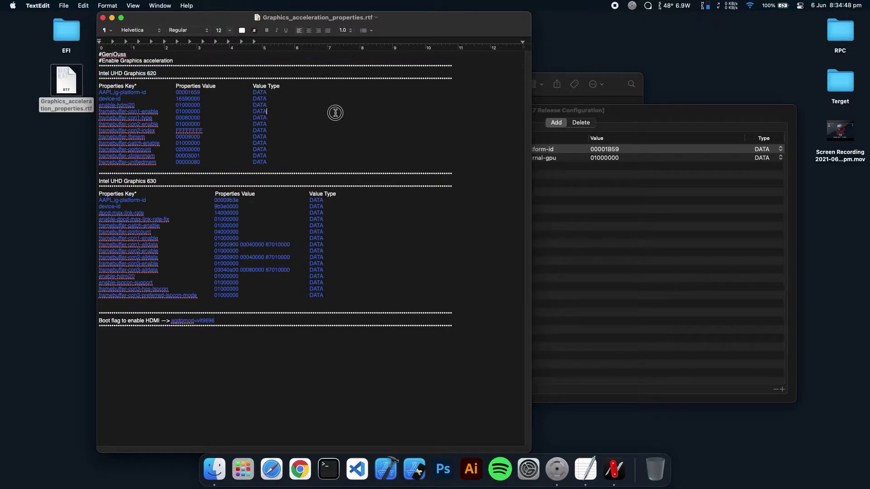
Check the Intel HD Graphics 630 device in Hackintool, then select the UHD 630 property rows in the notes
{"action": "key", "text": "ctrl+Right"}
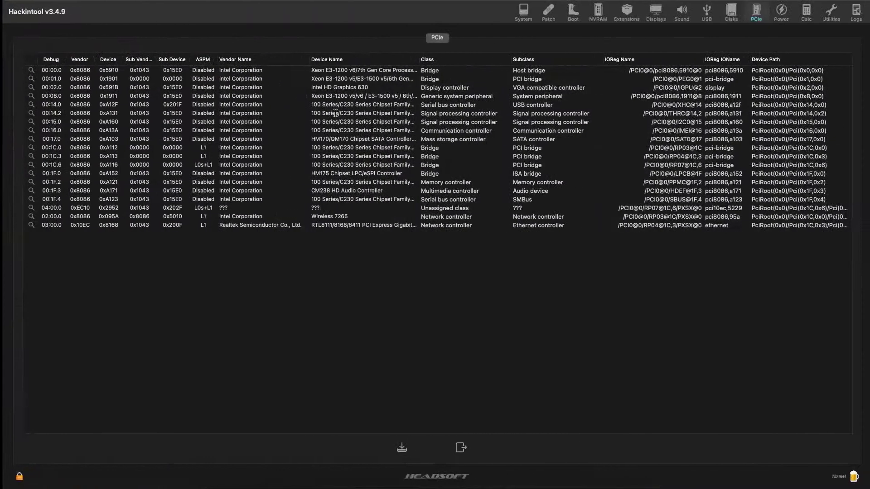
{"action": "left_click", "coordinate": [370, 87]}
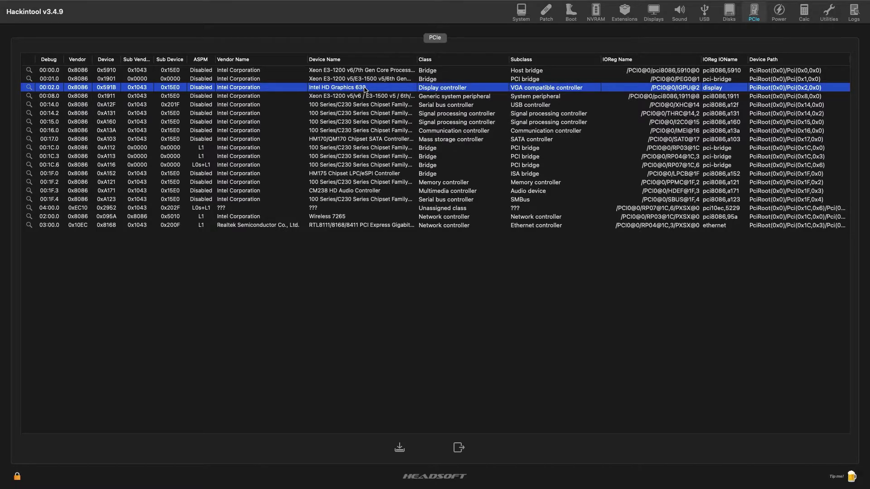
{"action": "key", "text": "ctrl+Left"}
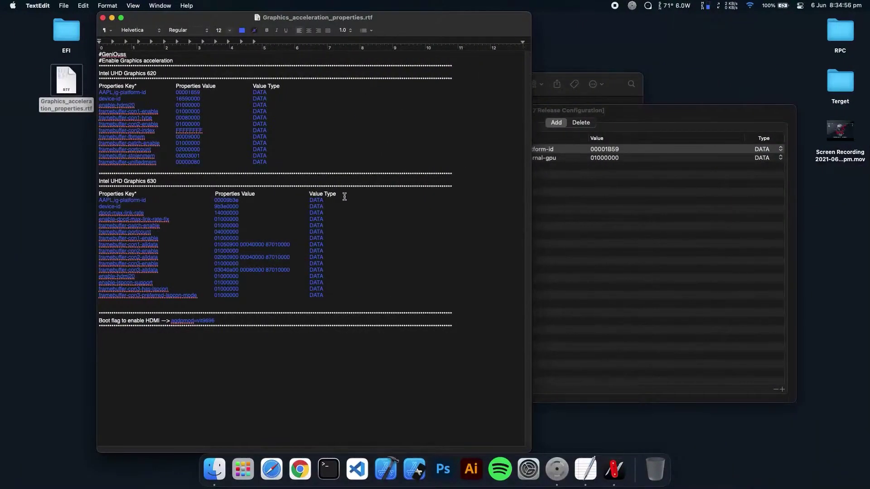
{"action": "left_click", "coordinate": [348, 290]}
{"action": "left_click_drag", "start_coordinate": [348, 290], "coordinate": [68, 202]}
{"action": "left_click", "coordinate": [156, 199]}
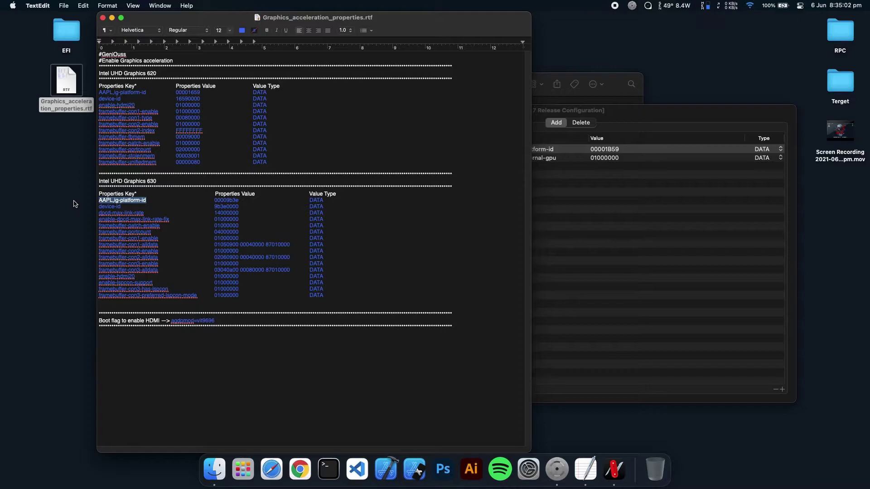
Remove the old properties and add AAPL,ig-platform-id with value 00009b3e
{"action": "left_click", "coordinate": [547, 207]}
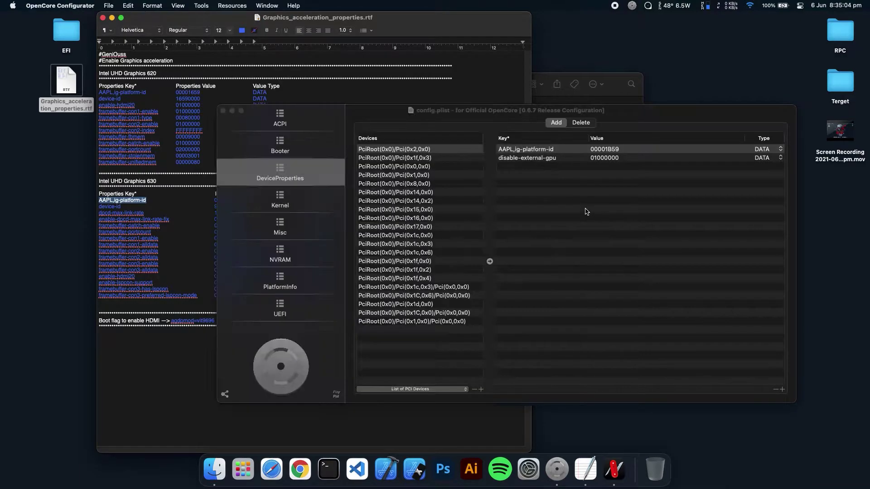
{"action": "left_click_drag", "start_coordinate": [617, 117], "coordinate": [424, 119]}
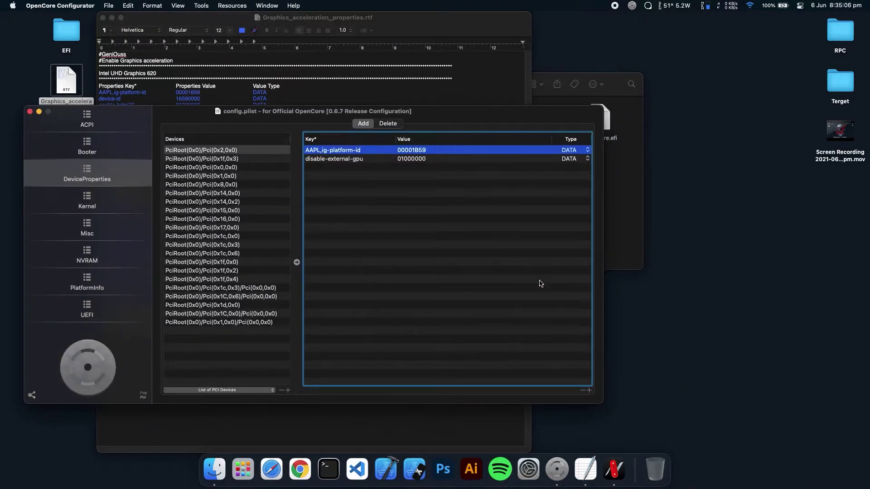
{"action": "left_click", "coordinate": [582, 390]}
{"action": "left_click", "coordinate": [582, 391]}
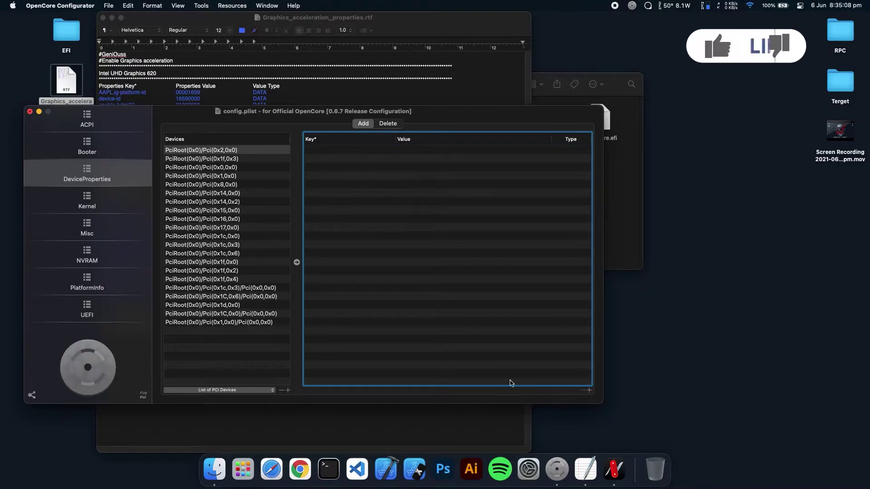
{"action": "left_click", "coordinate": [589, 391]}
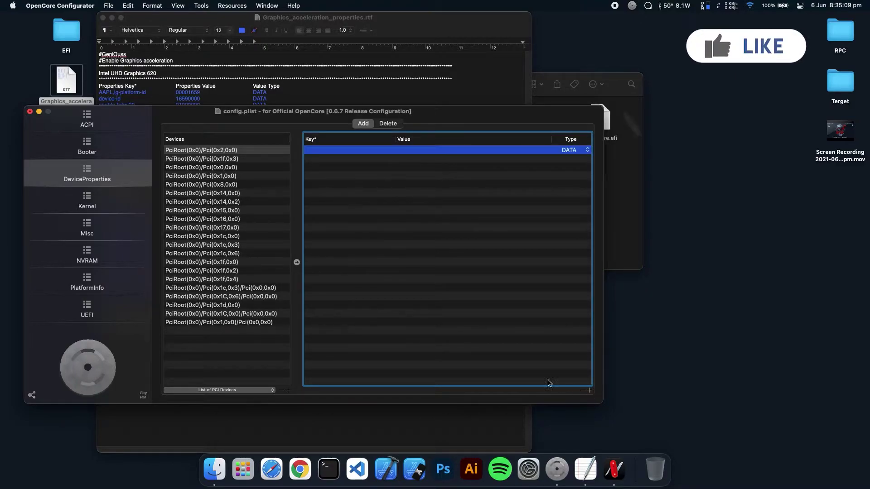
{"action": "double_click", "coordinate": [338, 151]}
{"action": "key", "text": "cmd+v"}
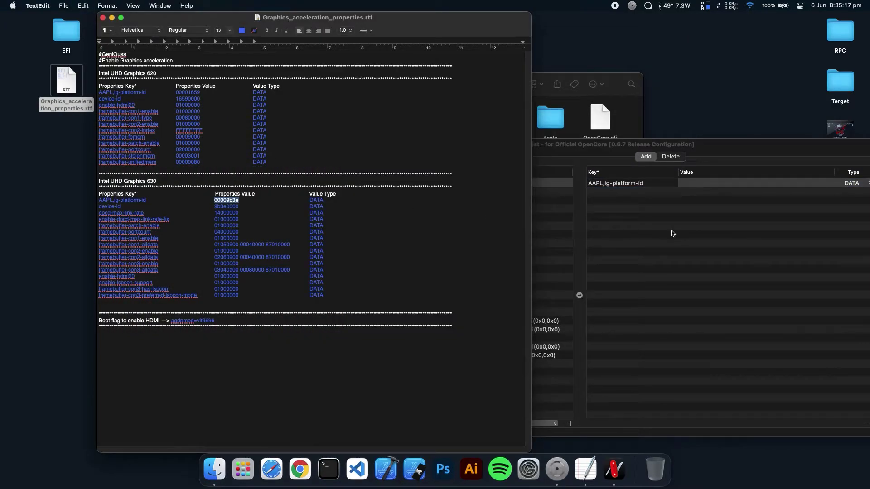
{"action": "double_click", "coordinate": [696, 183]}
{"action": "left_click_drag", "start_coordinate": [698, 146], "coordinate": [437, 160]}
{"action": "key", "text": "super+v"}
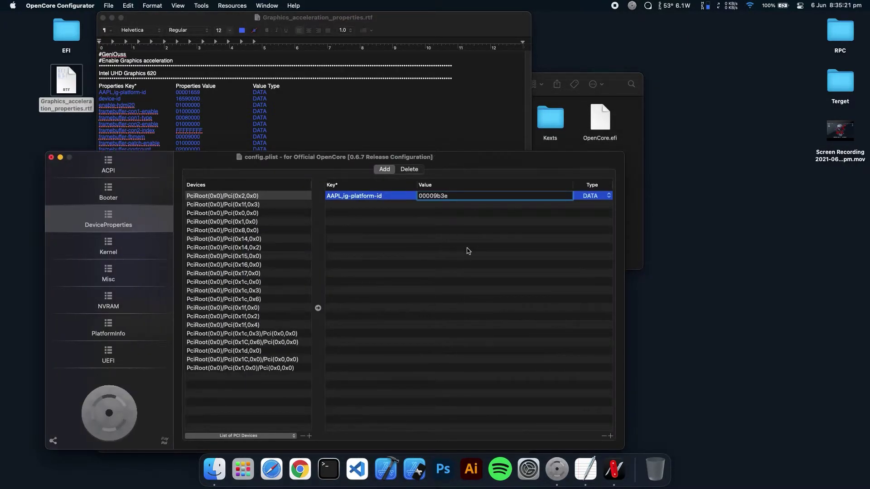
{"action": "key", "text": "Return"}
{"action": "left_click_drag", "start_coordinate": [494, 168], "coordinate": [779, 132]}
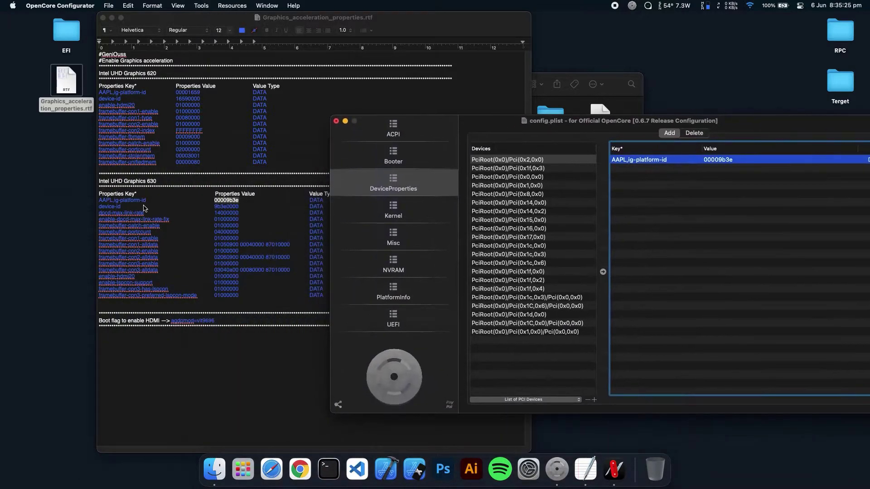
Add a device-id property with value 9b3e0000 copied from the notes
{"action": "left_click", "coordinate": [114, 207]}
{"action": "double_click", "coordinate": [114, 207]}
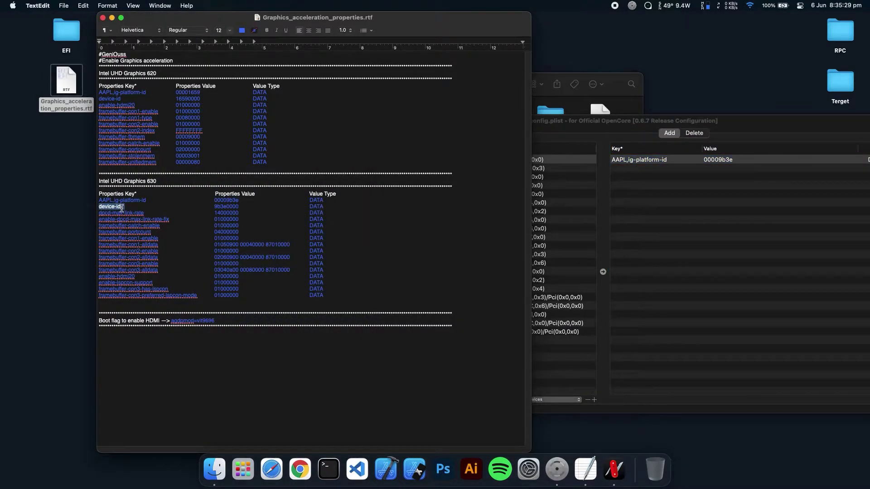
{"action": "left_click_drag", "start_coordinate": [121, 207], "coordinate": [82, 209]}
{"action": "left_click", "coordinate": [659, 170]}
{"action": "left_click_drag", "start_coordinate": [659, 171], "coordinate": [455, 193]}
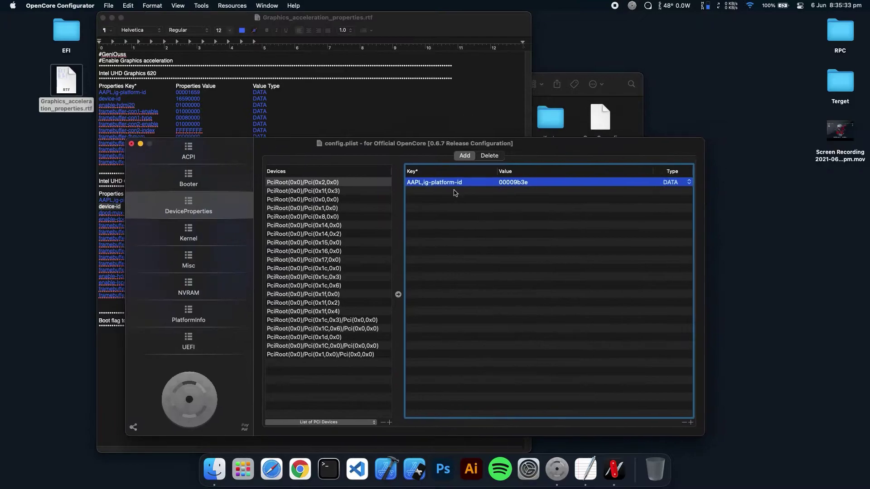
{"action": "left_click", "coordinate": [691, 423]}
{"action": "double_click", "coordinate": [431, 191]}
{"action": "key", "text": "super+v"}
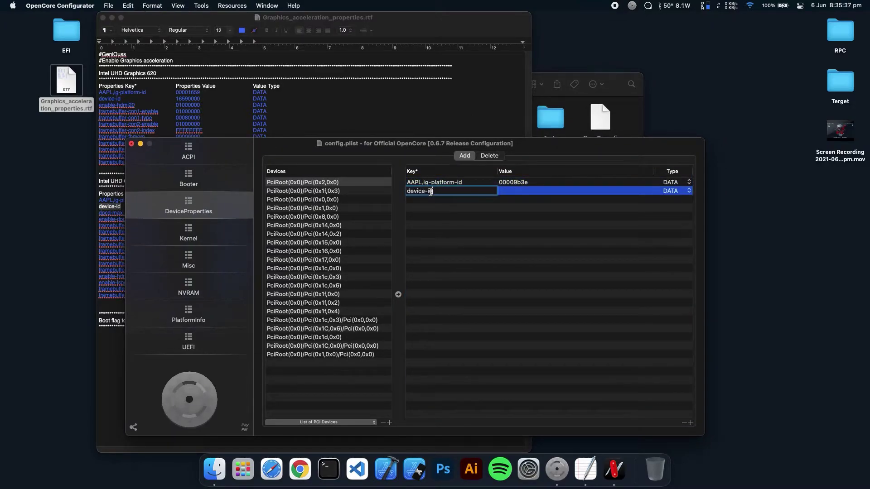
{"action": "left_click_drag", "start_coordinate": [484, 150], "coordinate": [695, 139]}
{"action": "double_click", "coordinate": [226, 207]}
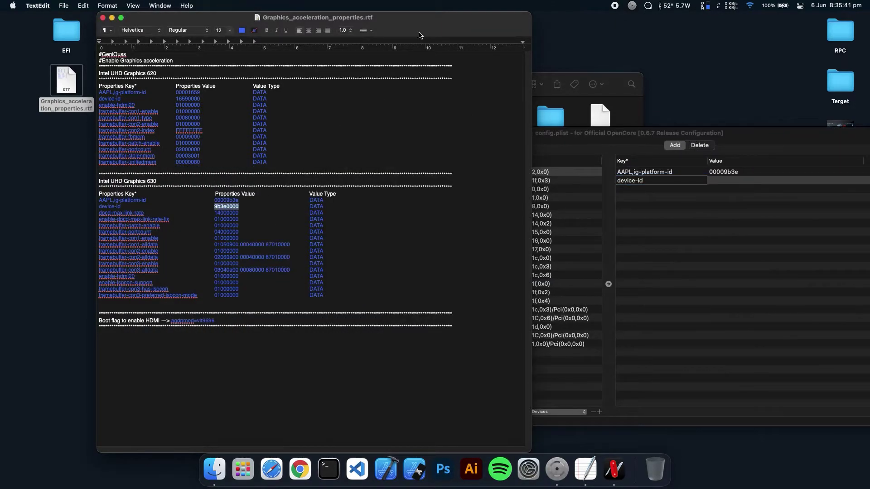
{"action": "left_click_drag", "start_coordinate": [419, 35], "coordinate": [340, 43]}
{"action": "double_click", "coordinate": [734, 181]}
{"action": "key", "text": "super+v"}
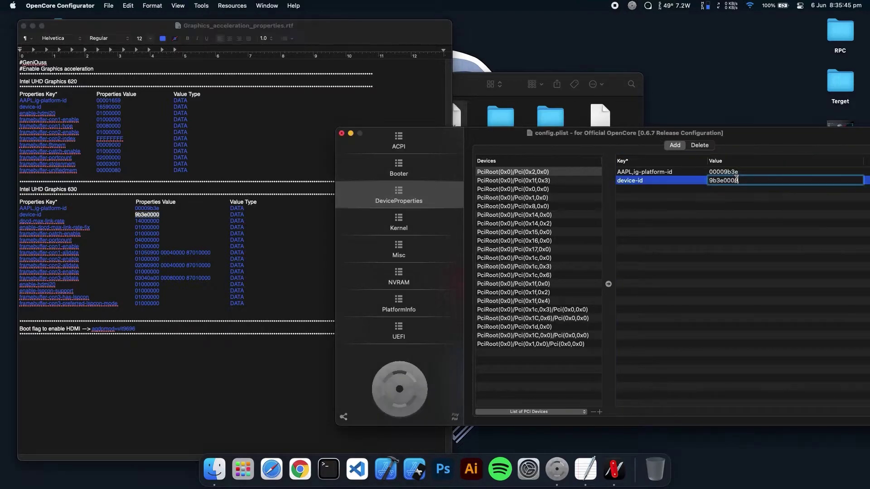
Copy the dpcd-max-link-rate key name from the notes
{"action": "left_click", "coordinate": [20, 224]}
{"action": "left_click_drag", "start_coordinate": [71, 222], "coordinate": [17, 222]}
{"action": "key", "text": "super+c"}
{"action": "left_click", "coordinate": [637, 180]}
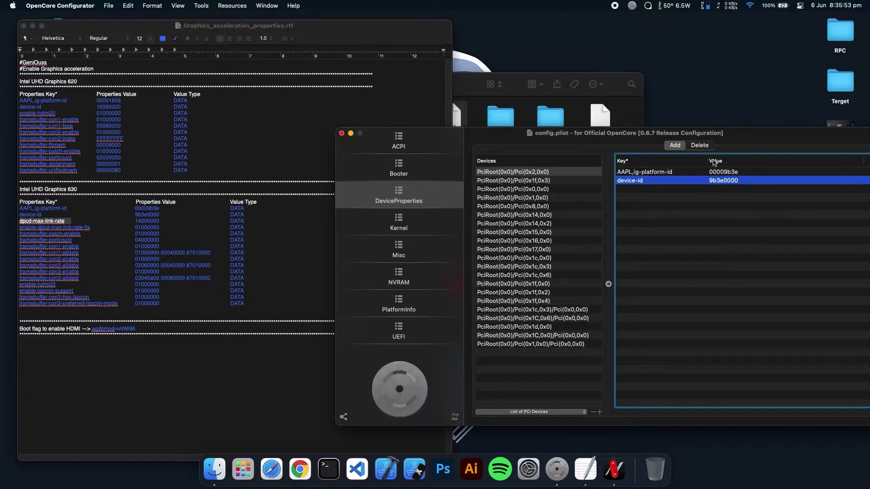
Add empty rows and enter dpcd-max-link-rate with value 14000000
{"action": "left_click", "coordinate": [820, 408]}
{"action": "double_click", "coordinate": [820, 408]}
{"action": "double_click", "coordinate": [820, 408]}
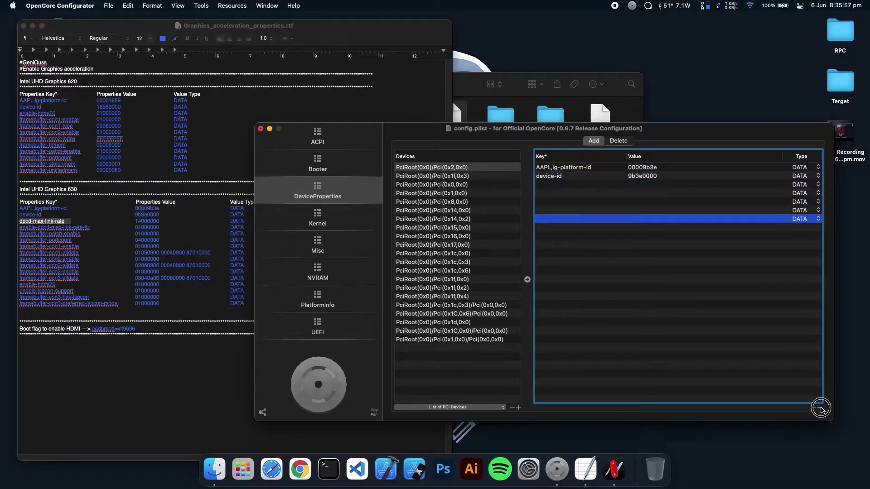
{"action": "double_click", "coordinate": [820, 407]}
{"action": "double_click", "coordinate": [820, 407]}
{"action": "double_click", "coordinate": [558, 184]}
{"action": "key", "text": "super+v"}
{"action": "double_click", "coordinate": [146, 221]}
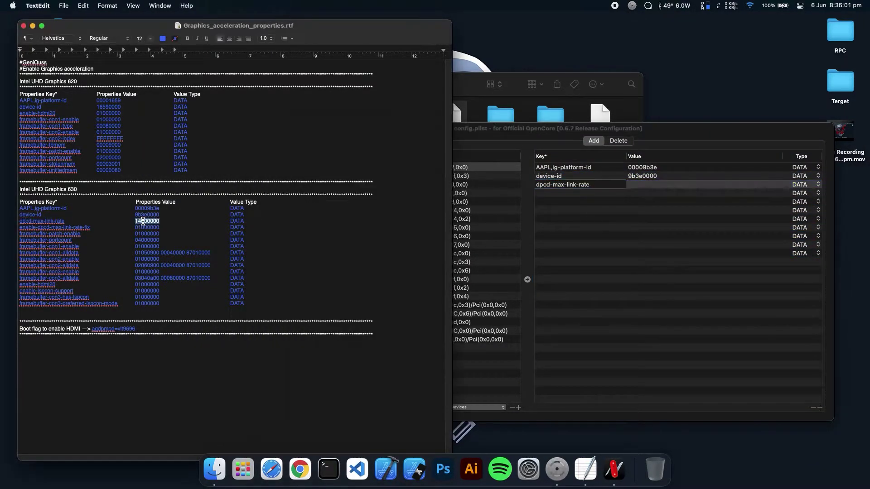
{"action": "key", "text": "super+x"}
{"action": "key", "text": "super+z"}
{"action": "key", "text": "super+c"}
{"action": "double_click", "coordinate": [640, 185]}
{"action": "key", "text": "super+v"}
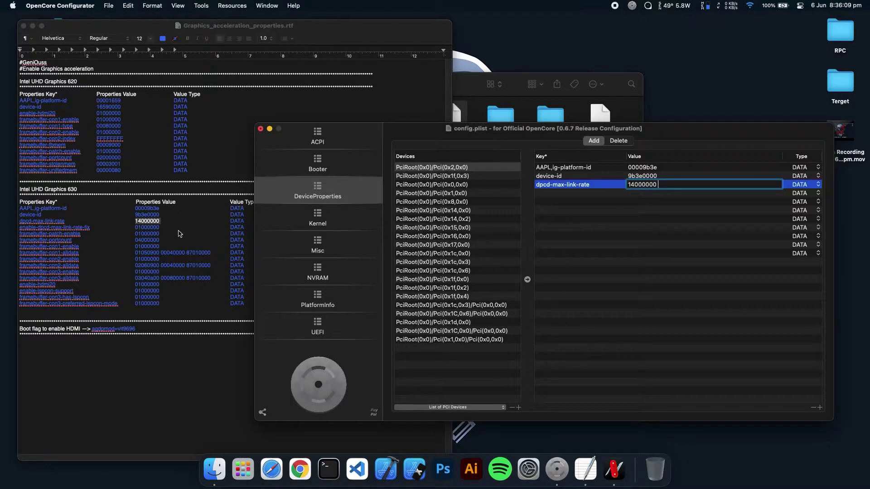
Add enable-dpcd-max-link-rate-fix with value 01000000
{"action": "left_click", "coordinate": [180, 234]}
{"action": "left_click_drag", "start_coordinate": [90, 227], "coordinate": [19, 228]}
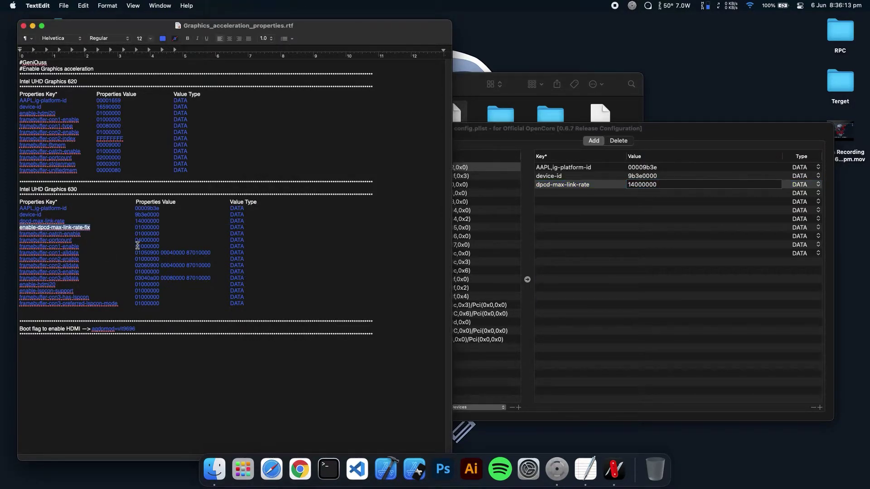
{"action": "left_click", "coordinate": [571, 206]}
{"action": "double_click", "coordinate": [564, 193]}
{"action": "key", "text": "super+v"}
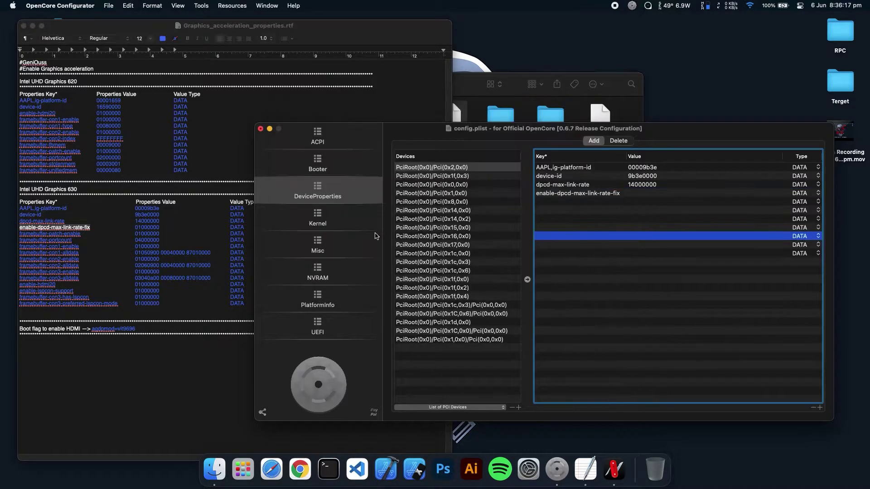
{"action": "double_click", "coordinate": [143, 228]}
{"action": "key", "text": "super+c"}
{"action": "double_click", "coordinate": [633, 193]}
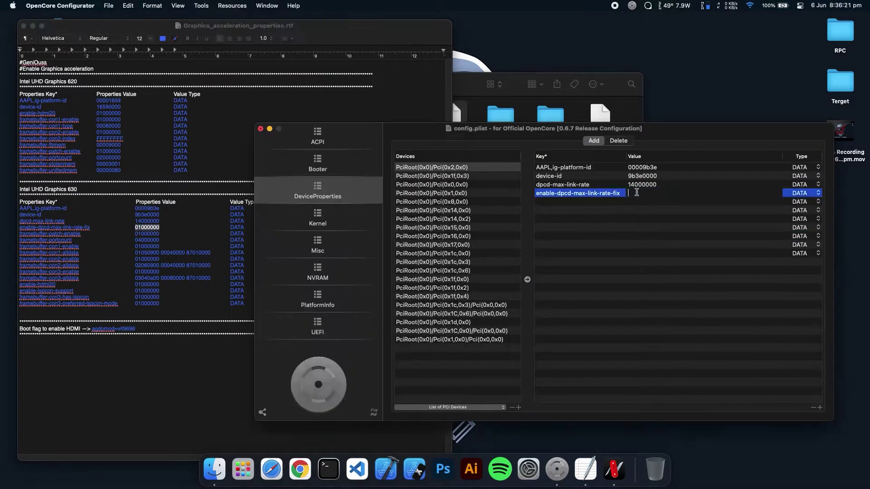
{"action": "key", "text": "super+v"}
Add framebuffer-patch-enable with value 01000000
{"action": "left_click", "coordinate": [39, 242]}
{"action": "left_click_drag", "start_coordinate": [82, 234], "coordinate": [16, 234]}
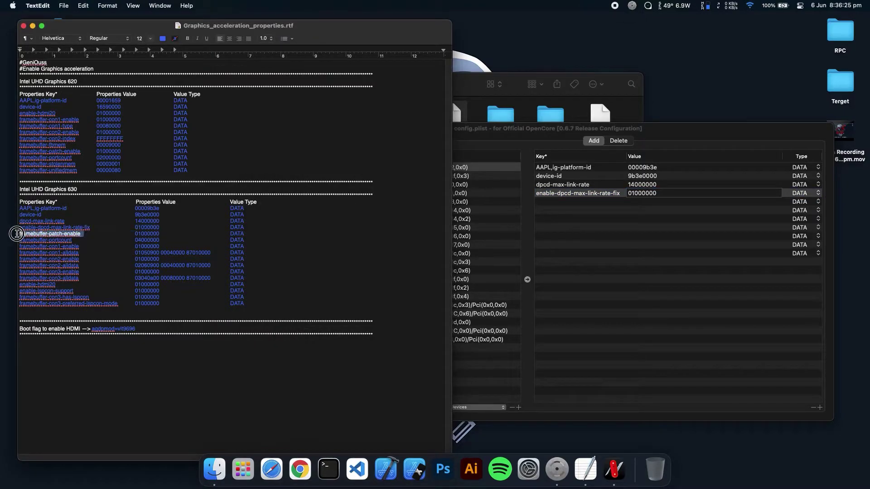
{"action": "double_click", "coordinate": [550, 203]}
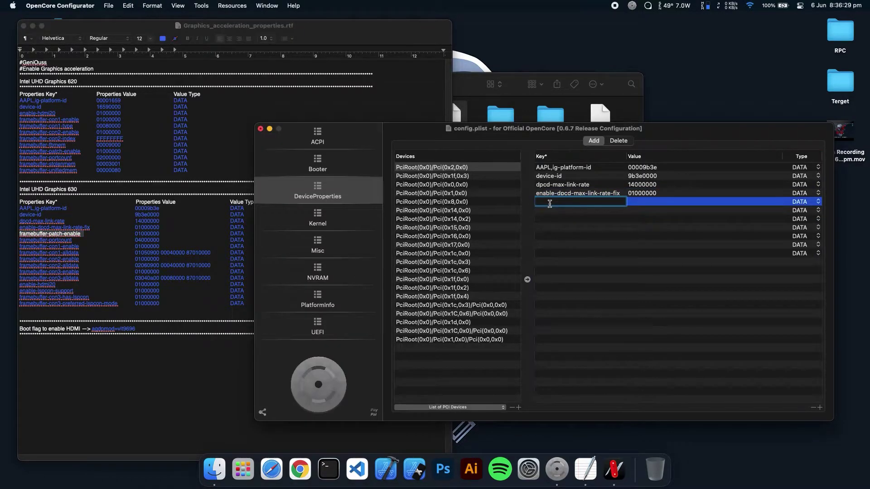
{"action": "key", "text": "super+v"}
{"action": "double_click", "coordinate": [155, 234]}
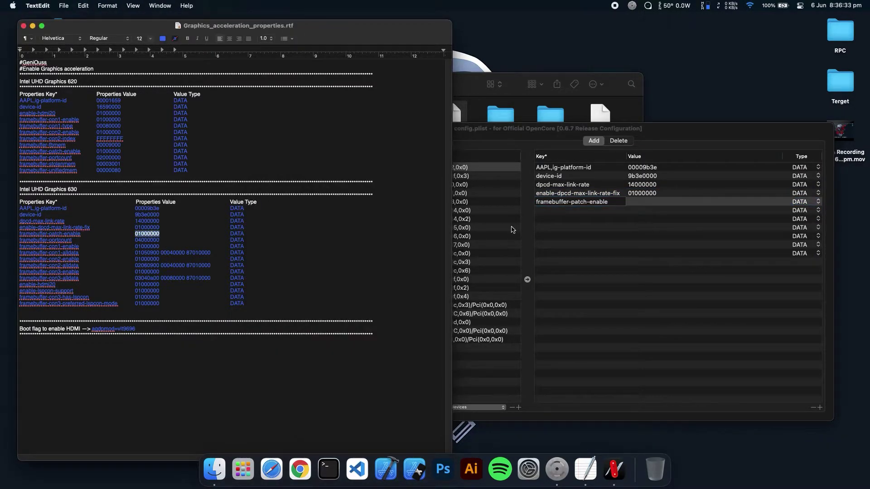
{"action": "left_click", "coordinate": [634, 202]}
{"action": "key", "text": "super+v"}
Add framebuffer-portcount with value 04000000
{"action": "left_click_drag", "start_coordinate": [72, 240], "coordinate": [17, 239]}
{"action": "key", "text": "super+c"}
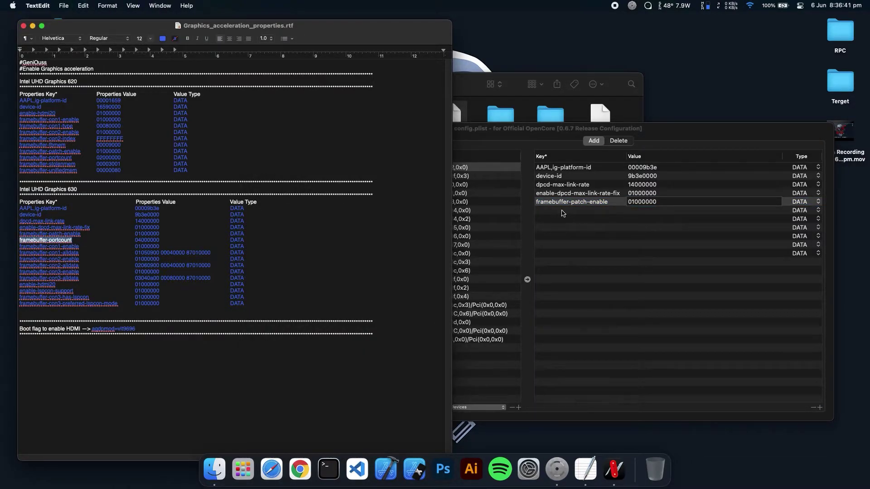
{"action": "left_click", "coordinate": [564, 210]}
{"action": "key", "text": "super+v"}
{"action": "double_click", "coordinate": [147, 240]}
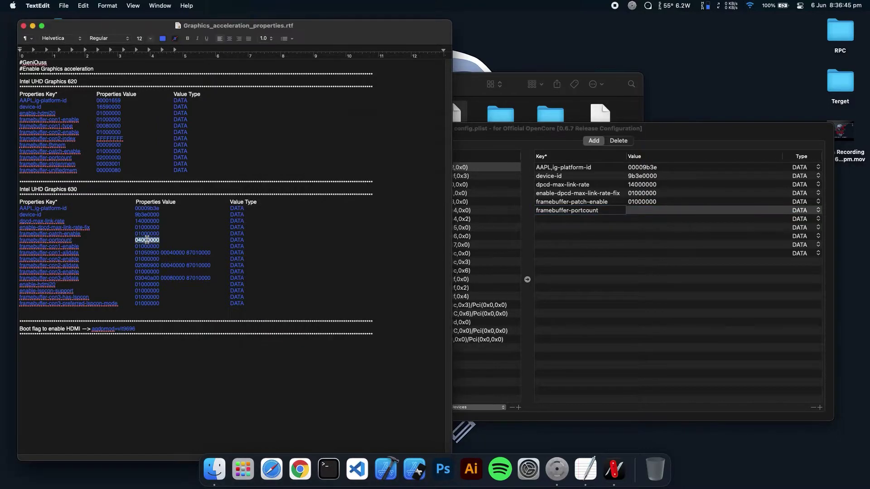
{"action": "key", "text": "super+c"}
{"action": "double_click", "coordinate": [660, 212]}
{"action": "key", "text": "super+v"}
Add framebuffer-con1-enable with value 01000000, then select the framebuffer-con1-alldata key in the notes
{"action": "left_click", "coordinate": [82, 247]}
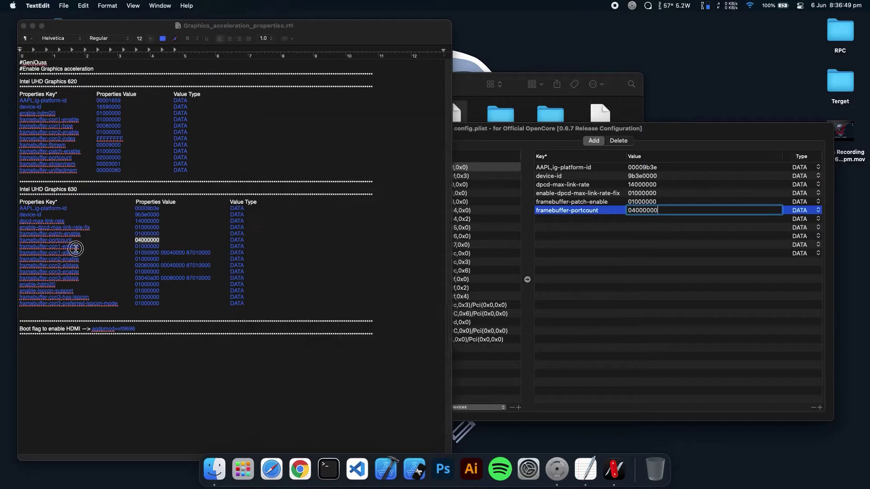
{"action": "left_click_drag", "start_coordinate": [81, 247], "coordinate": [17, 247]}
{"action": "key", "text": "super+c"}
{"action": "left_click", "coordinate": [556, 220]}
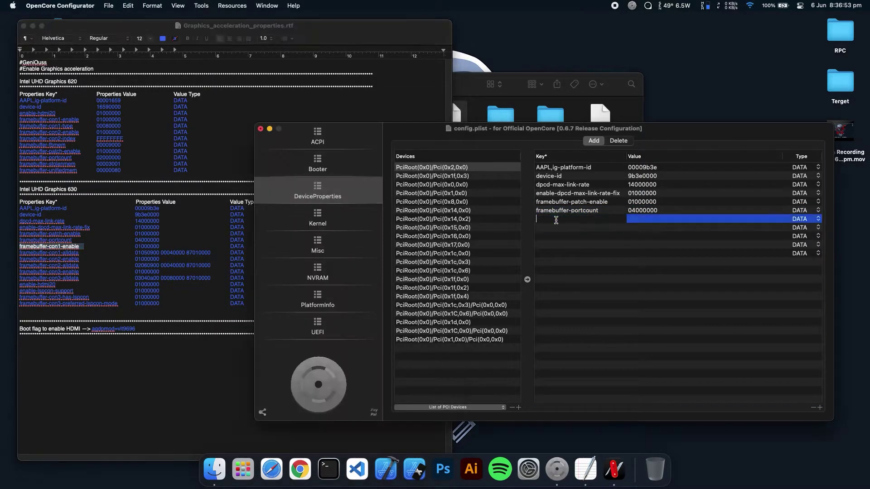
{"action": "double_click", "coordinate": [556, 219]}
{"action": "key", "text": "super+v"}
{"action": "double_click", "coordinate": [141, 247]}
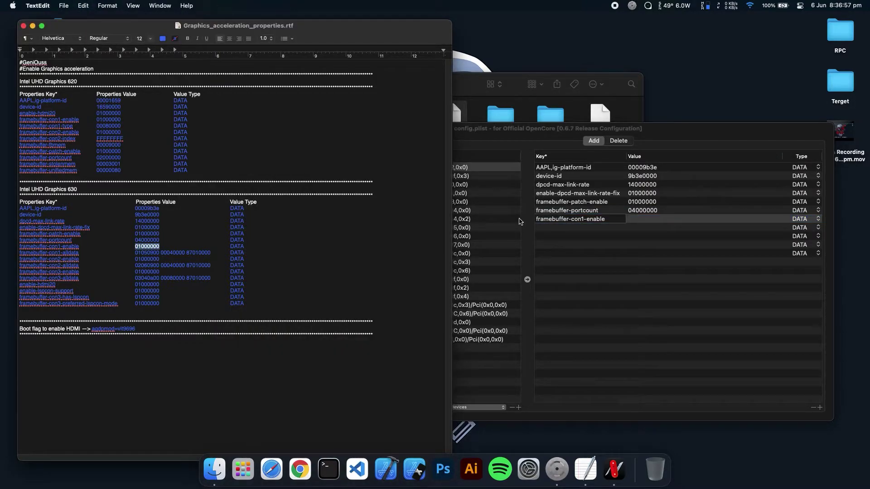
{"action": "key", "text": "super+c"}
{"action": "left_click", "coordinate": [648, 221]}
{"action": "double_click", "coordinate": [648, 221]}
{"action": "key", "text": "super+v"}
{"action": "left_click", "coordinate": [80, 253]}
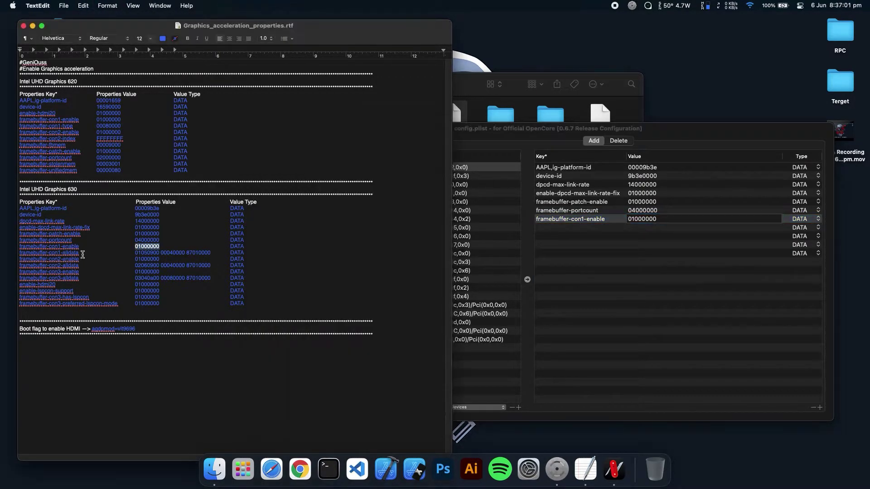
{"action": "left_click_drag", "start_coordinate": [81, 253], "coordinate": [17, 253]}
{"action": "key", "text": "super+c"}
{"action": "left_click", "coordinate": [559, 228]}
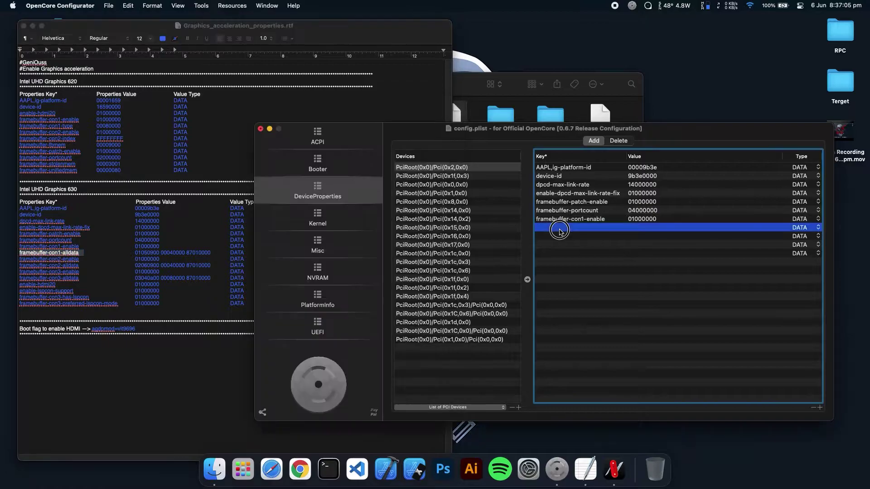
{"action": "double_click", "coordinate": [559, 229]}
{"action": "key", "text": "super+v"}
{"action": "left_click", "coordinate": [217, 252]}
{"action": "left_click_drag", "start_coordinate": [217, 252], "coordinate": [132, 253]}
{"action": "key", "text": "super+c"}
{"action": "left_click", "coordinate": [636, 231]}
{"action": "double_click", "coordinate": [636, 231]}
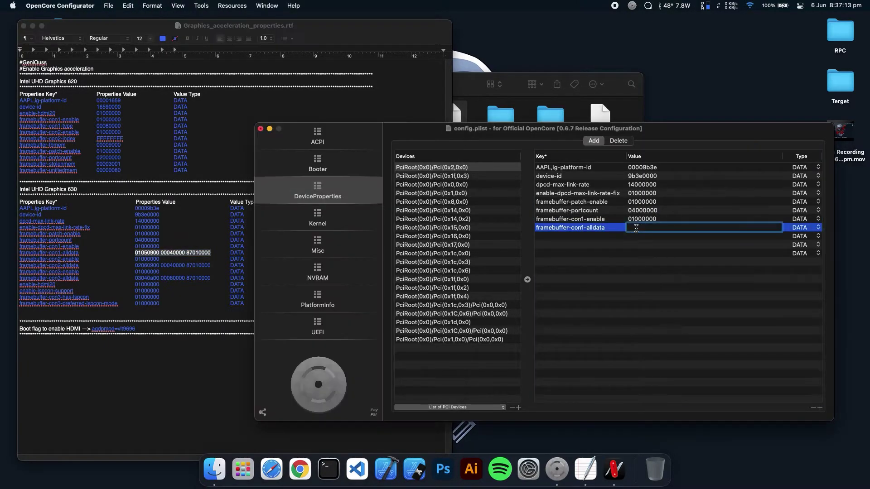
{"action": "key", "text": "super+v"}
Add framebuffer-con2-enable with value 01000000
{"action": "left_click", "coordinate": [90, 268]}
{"action": "left_click_drag", "start_coordinate": [80, 259], "coordinate": [15, 258]}
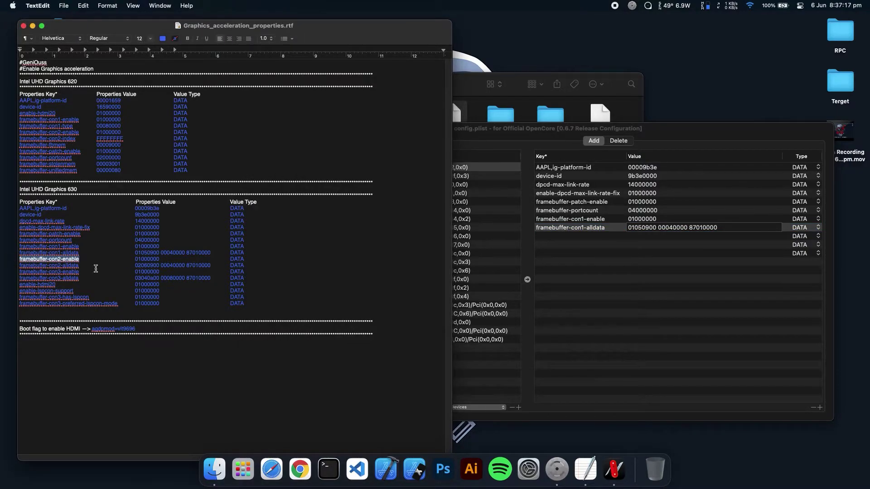
{"action": "key", "text": "super+c"}
{"action": "left_click", "coordinate": [559, 236]}
{"action": "double_click", "coordinate": [559, 236]}
{"action": "key", "text": "super+v"}
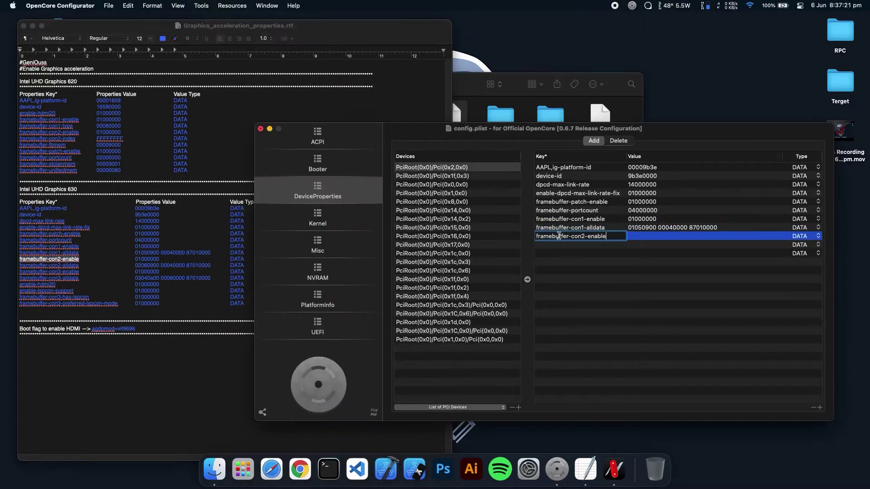
{"action": "double_click", "coordinate": [142, 260]}
{"action": "key", "text": "super+c"}
{"action": "left_click", "coordinate": [644, 236]}
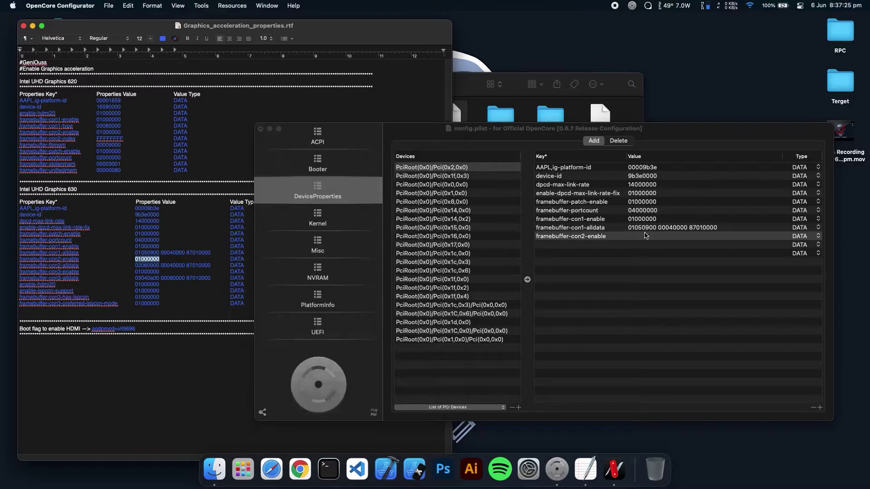
{"action": "double_click", "coordinate": [644, 236]}
{"action": "key", "text": "super+v"}
{"action": "left_click", "coordinate": [82, 265]}
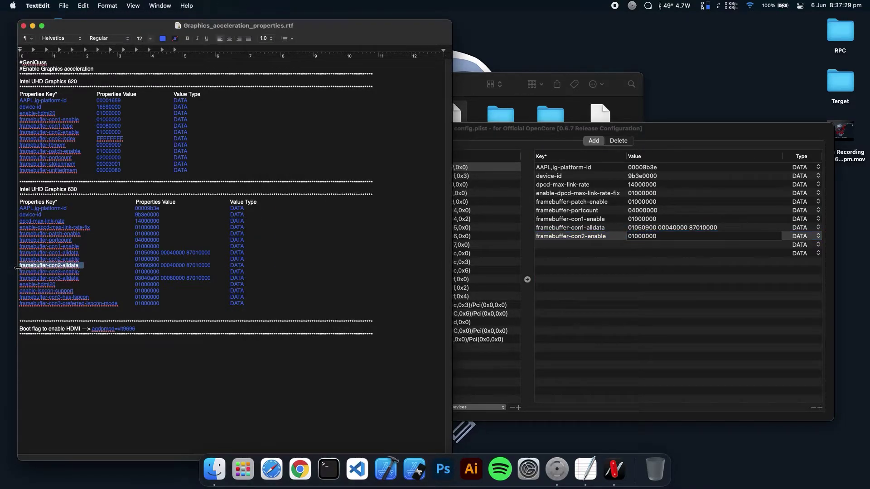
{"action": "double_click", "coordinate": [557, 247]}
{"action": "key", "text": "cmd+v"}
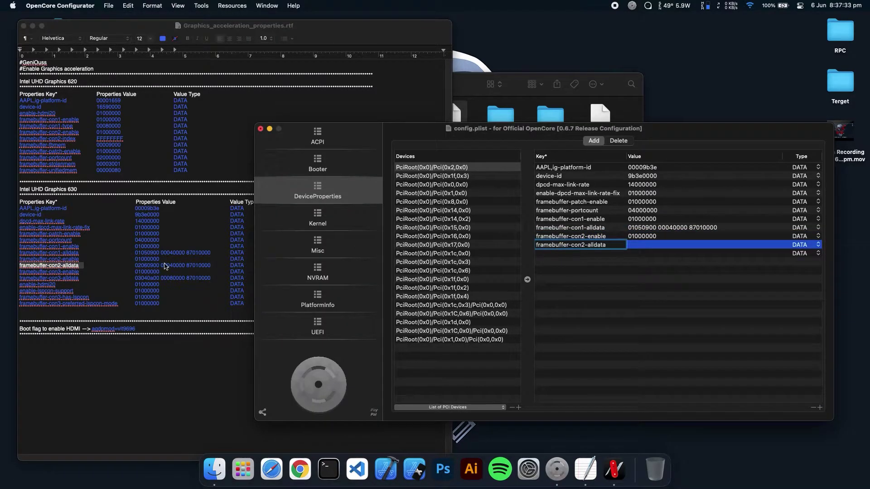
{"action": "left_click_drag", "start_coordinate": [135, 265], "coordinate": [229, 267]}
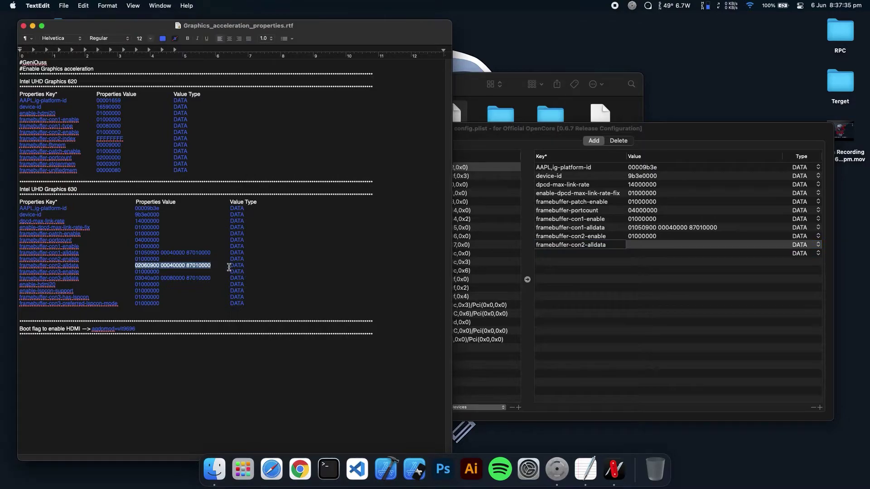
{"action": "double_click", "coordinate": [640, 245]}
{"action": "key", "text": "cmd+v"}
Add framebuffer-con3-enable with value 01000000
{"action": "left_click", "coordinate": [82, 271]}
{"action": "left_click_drag", "start_coordinate": [82, 271], "coordinate": [16, 274]}
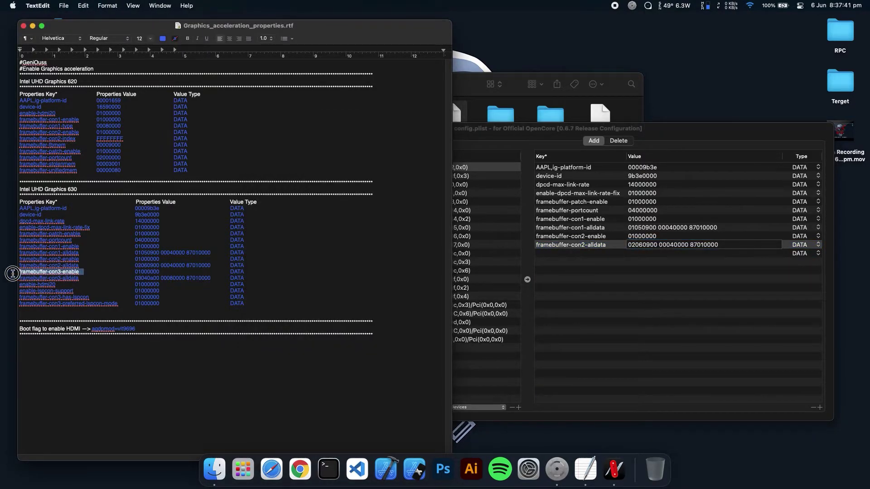
{"action": "double_click", "coordinate": [552, 253]}
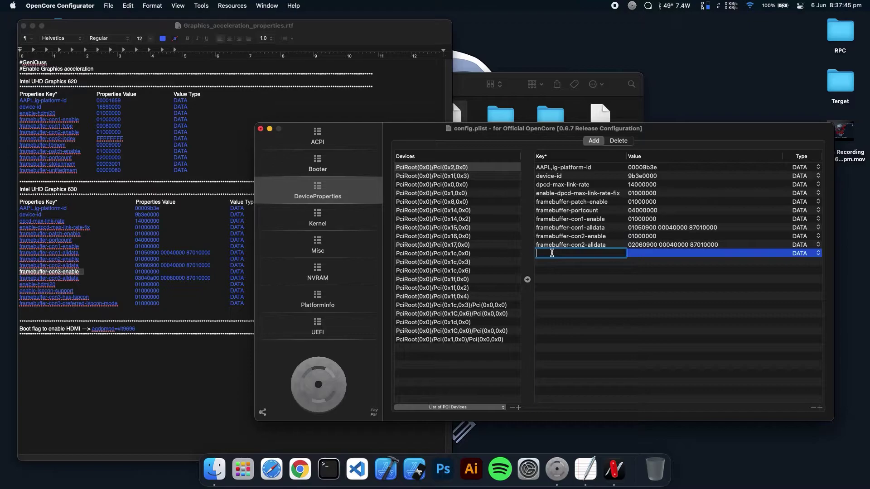
{"action": "key", "text": "cmd+v"}
{"action": "double_click", "coordinate": [145, 274]}
{"action": "key", "text": "cmd+x"}
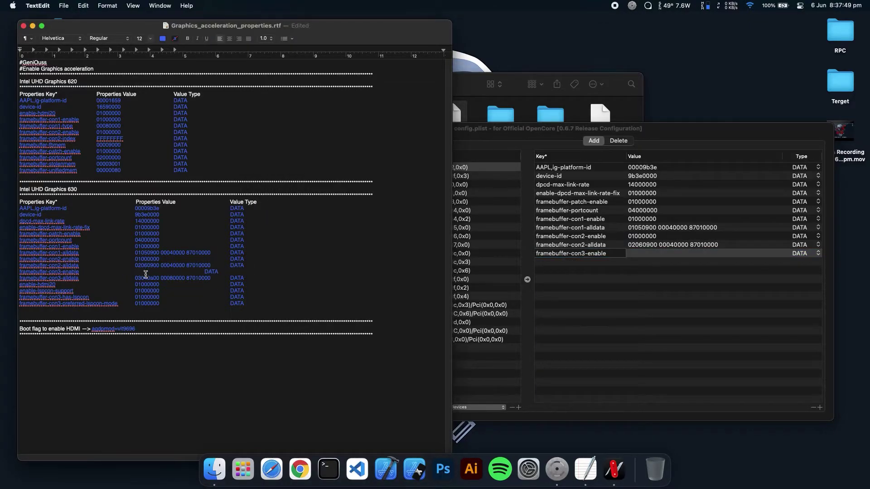
{"action": "key", "text": "cmd+z"}
{"action": "double_click", "coordinate": [649, 253]}
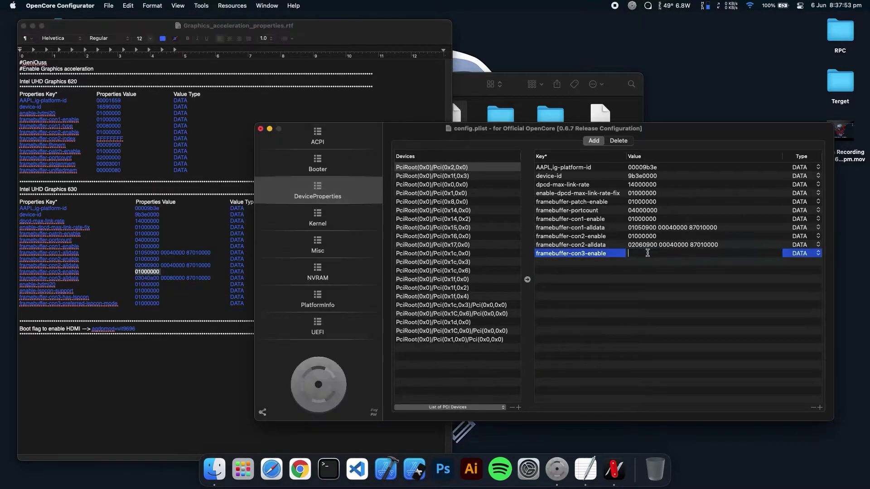
{"action": "key", "text": "cmd+v"}
{"action": "left_click", "coordinate": [84, 279]}
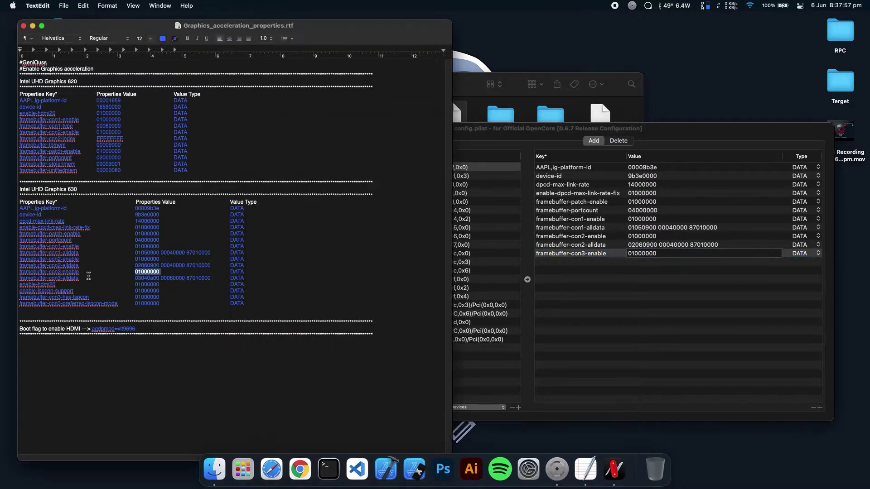
{"action": "left_click_drag", "start_coordinate": [84, 278], "coordinate": [18, 280]}
{"action": "left_click", "coordinate": [554, 268]}
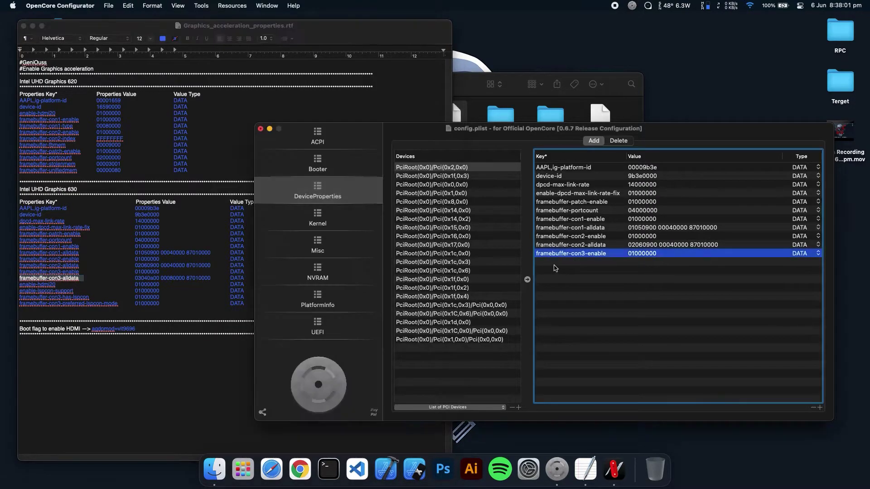
{"action": "left_click", "coordinate": [819, 407]}
{"action": "left_click", "coordinate": [819, 407]}
{"action": "left_click", "coordinate": [819, 407]}
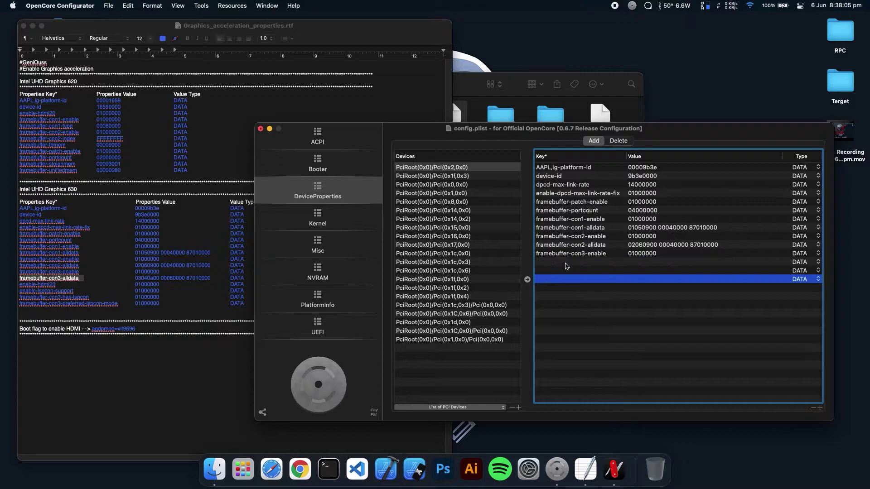
{"action": "double_click", "coordinate": [565, 262]}
{"action": "key", "text": "super+v"}
{"action": "left_click", "coordinate": [136, 278]}
{"action": "left_click_drag", "start_coordinate": [211, 278], "coordinate": [135, 278]}
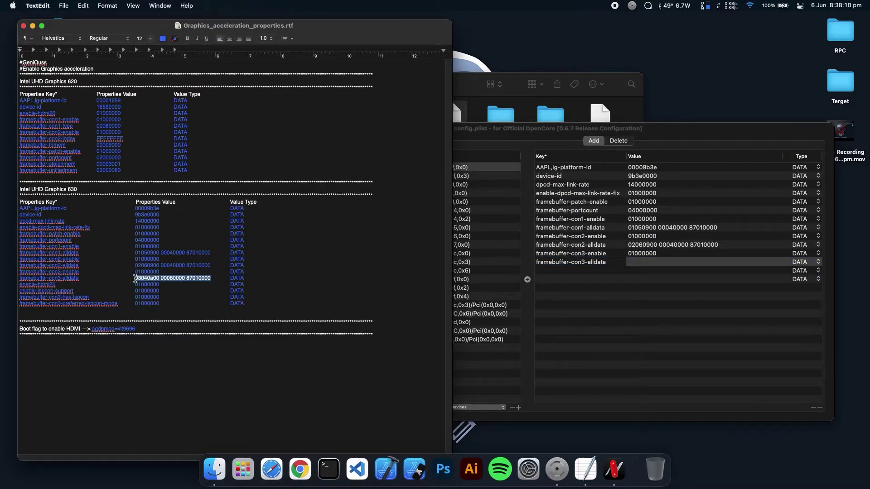
{"action": "double_click", "coordinate": [640, 263]}
{"action": "key", "text": "super+v"}
Add enable-hdmi20 with value 01000000
{"action": "left_click", "coordinate": [60, 287]}
{"action": "left_click_drag", "start_coordinate": [61, 286], "coordinate": [13, 288]}
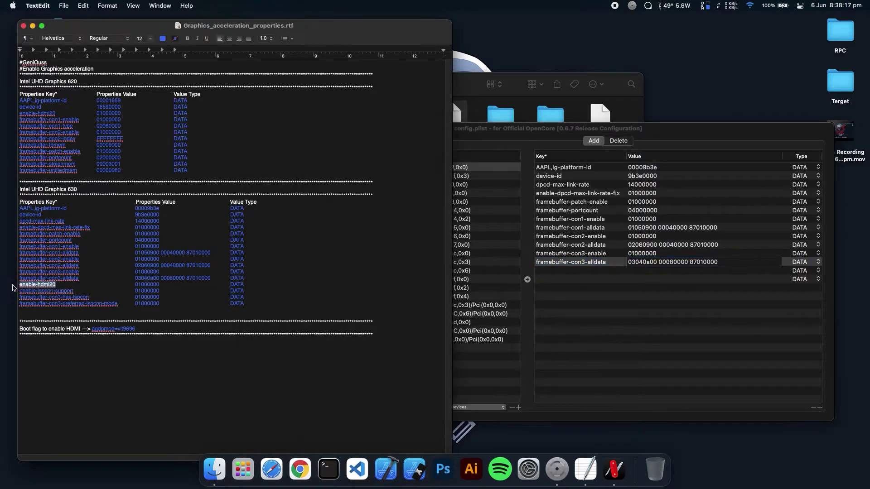
{"action": "key", "text": "super+c"}
{"action": "double_click", "coordinate": [563, 271]}
{"action": "key", "text": "super+v"}
{"action": "left_click", "coordinate": [175, 282]}
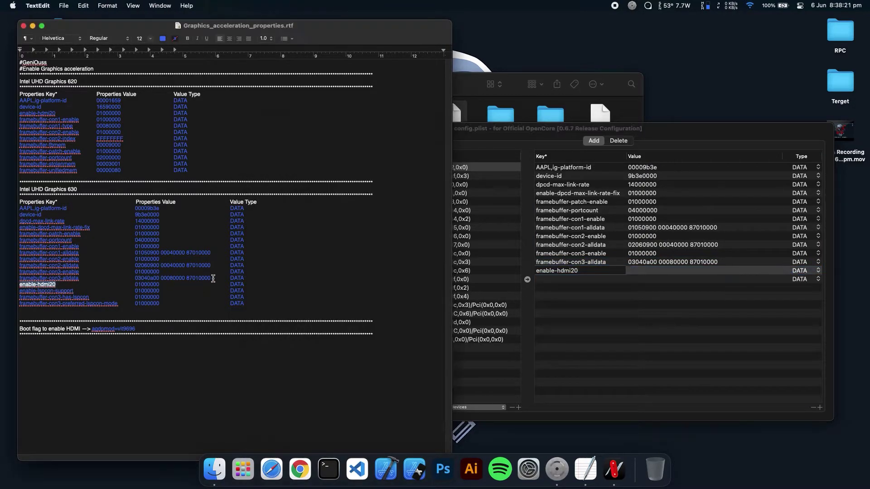
{"action": "left_click_drag", "start_coordinate": [213, 278], "coordinate": [134, 279]}
{"action": "double_click", "coordinate": [153, 284]}
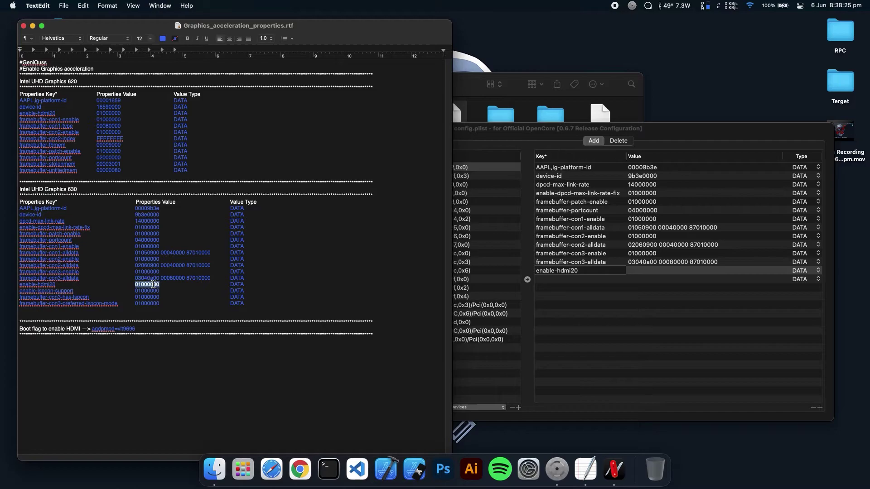
{"action": "key", "text": "super+c"}
{"action": "left_click", "coordinate": [626, 301]}
{"action": "double_click", "coordinate": [642, 270]}
{"action": "key", "text": "super+v"}
Add enable-lspcon-support with value 01000000
{"action": "left_click", "coordinate": [84, 293]}
{"action": "left_click_drag", "start_coordinate": [74, 292], "coordinate": [8, 295]}
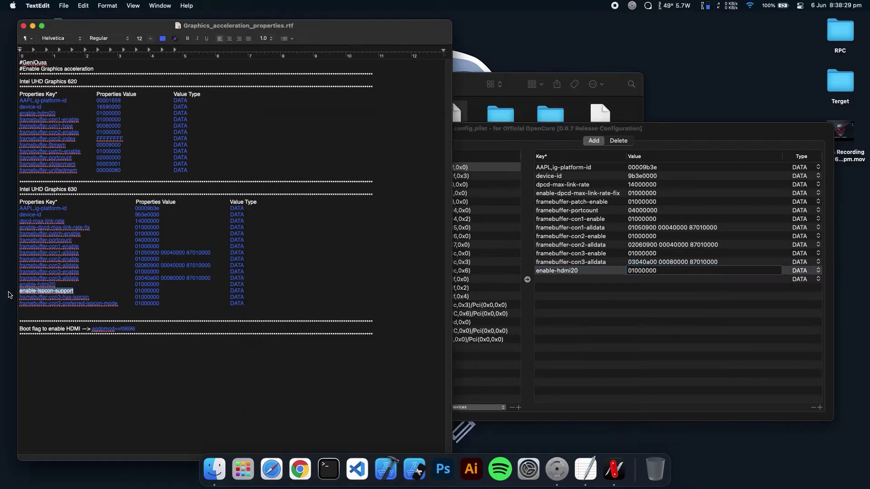
{"action": "key", "text": "super+c"}
{"action": "left_click", "coordinate": [569, 279]}
{"action": "double_click", "coordinate": [570, 279]}
{"action": "key", "text": "super+v"}
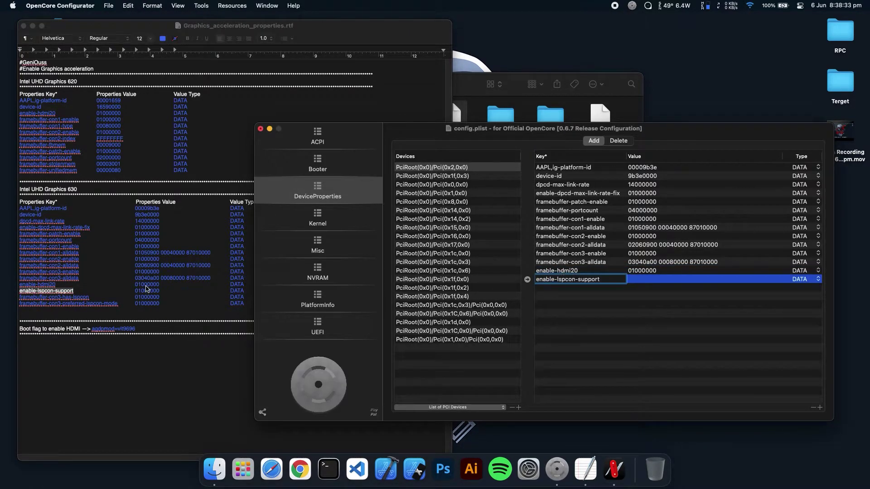
{"action": "left_click", "coordinate": [143, 291]}
{"action": "double_click", "coordinate": [144, 291]}
{"action": "key", "text": "super+c"}
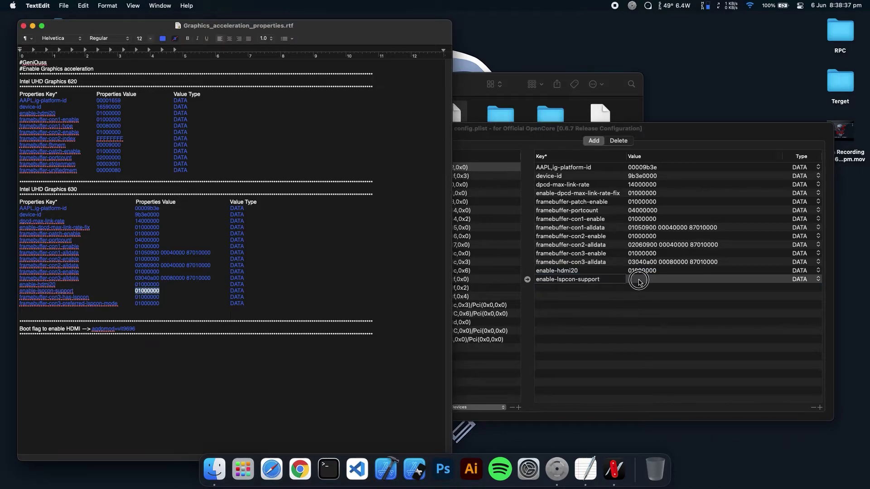
{"action": "left_click", "coordinate": [639, 279]}
{"action": "double_click", "coordinate": [639, 279]}
{"action": "key", "text": "super+v"}
Add more rows and enter framebuffer-con3-has-lspcon as 01000000
{"action": "left_click", "coordinate": [72, 297]}
{"action": "left_click_drag", "start_coordinate": [91, 297], "coordinate": [14, 297]}
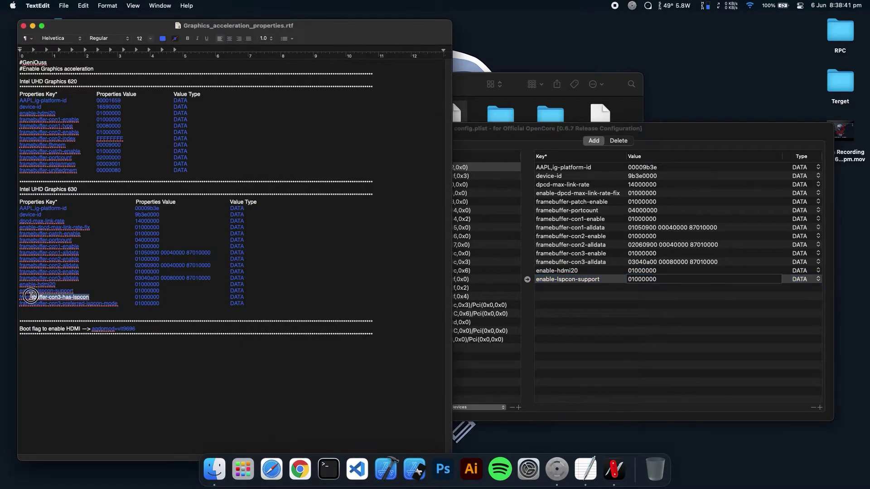
{"action": "key", "text": "super+c"}
{"action": "left_click", "coordinate": [570, 294]}
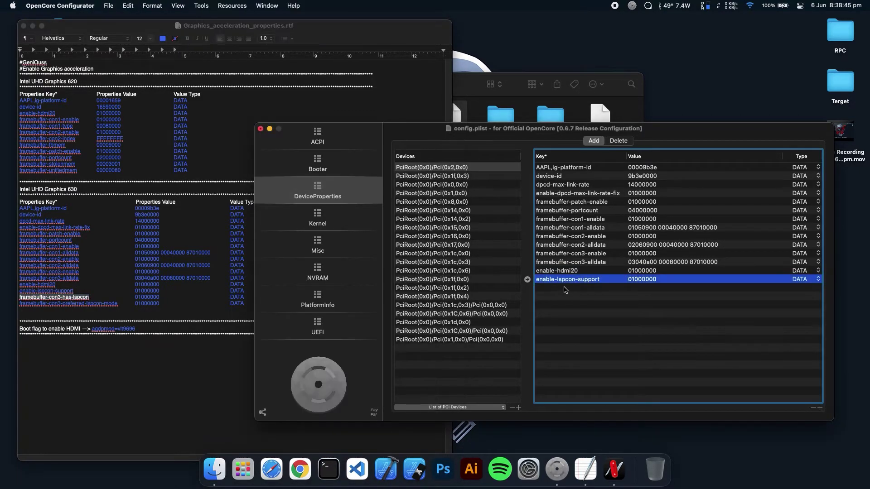
{"action": "left_click", "coordinate": [820, 407]}
{"action": "left_click", "coordinate": [820, 407]}
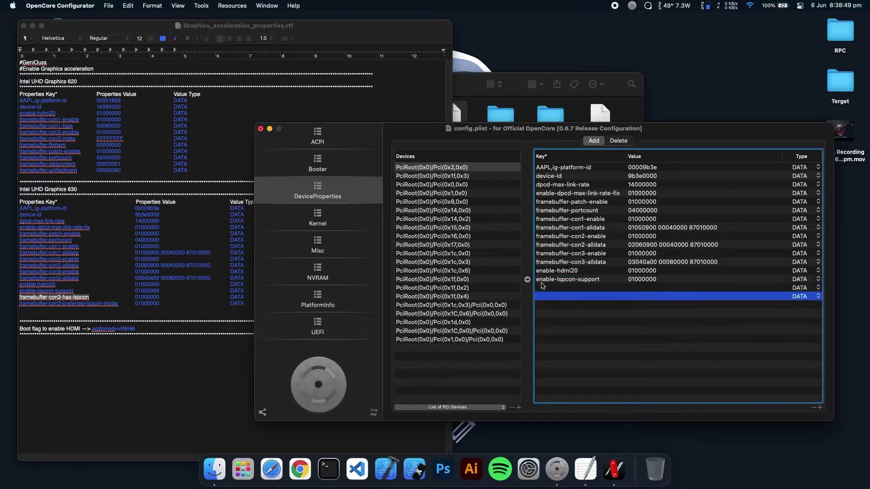
{"action": "double_click", "coordinate": [547, 289]}
{"action": "key", "text": "super+v"}
{"action": "double_click", "coordinate": [144, 298]}
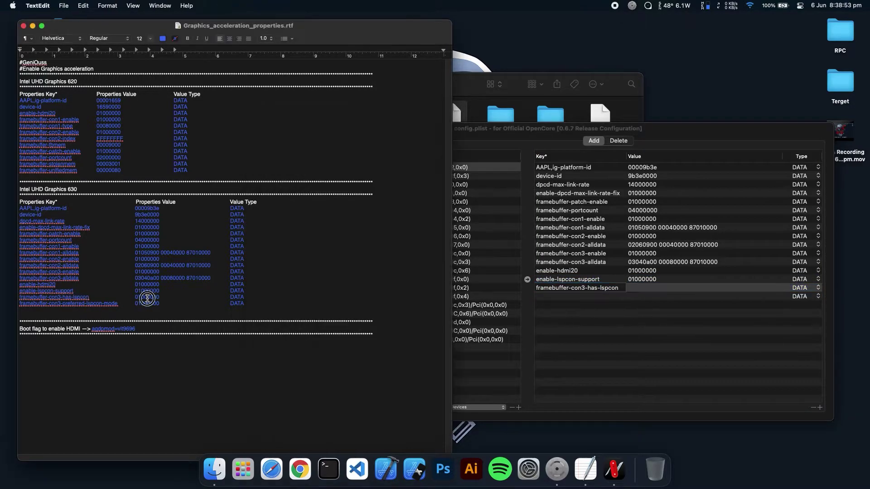
{"action": "key", "text": "super+c"}
{"action": "double_click", "coordinate": [644, 288]}
{"action": "key", "text": "super+v"}
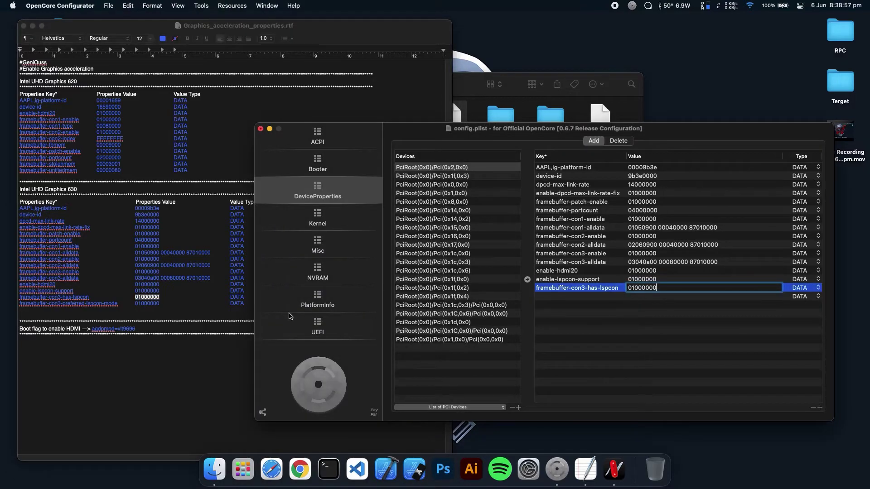
Add framebuffer-con3-preferred-lspcon-mode with value 01000000 and commit it
{"action": "left_click_drag", "start_coordinate": [118, 304], "coordinate": [17, 306]}
{"action": "key", "text": "super+x"}
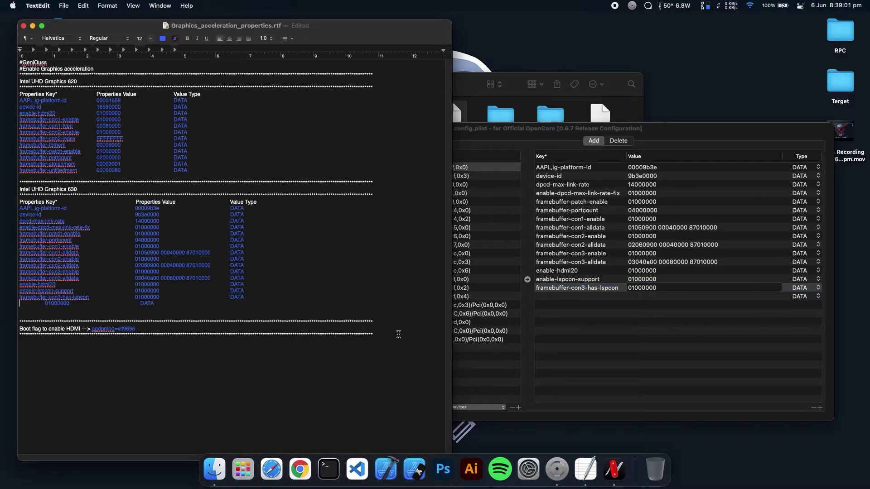
{"action": "key", "text": "super+z"}
{"action": "key", "text": "super+c"}
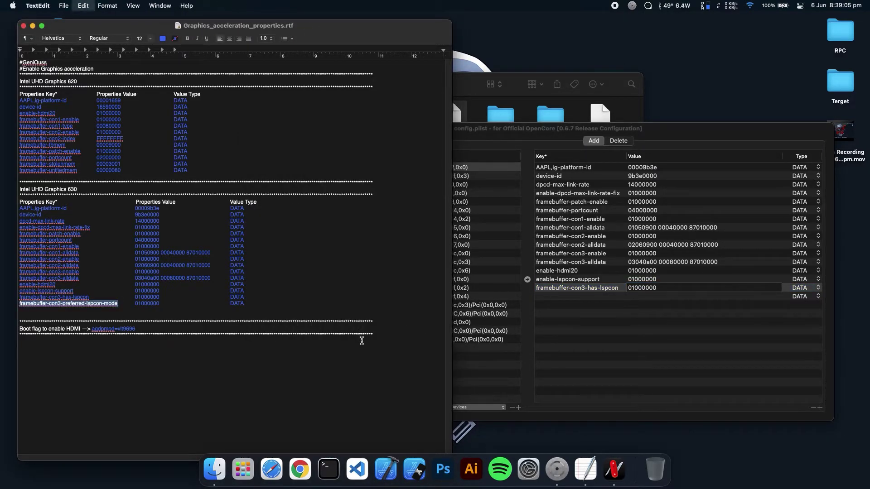
{"action": "double_click", "coordinate": [555, 296]}
{"action": "key", "text": "super+v"}
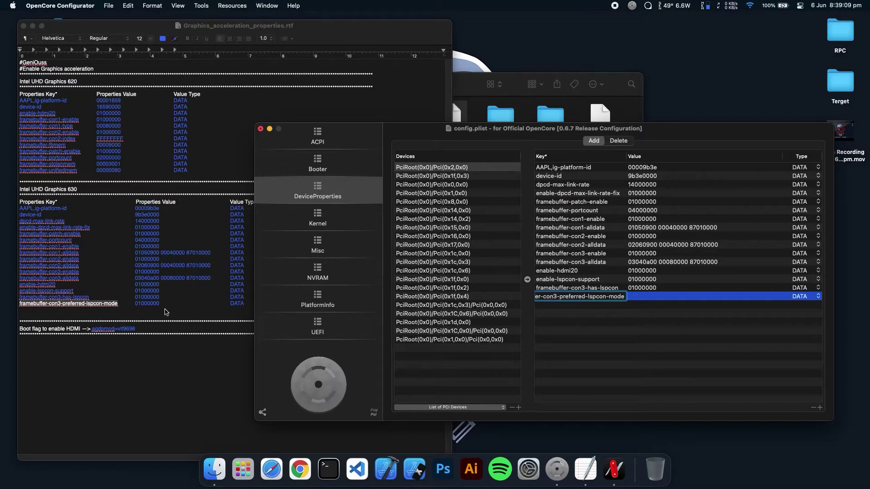
{"action": "double_click", "coordinate": [156, 304]}
{"action": "key", "text": "super+c"}
{"action": "double_click", "coordinate": [647, 297]}
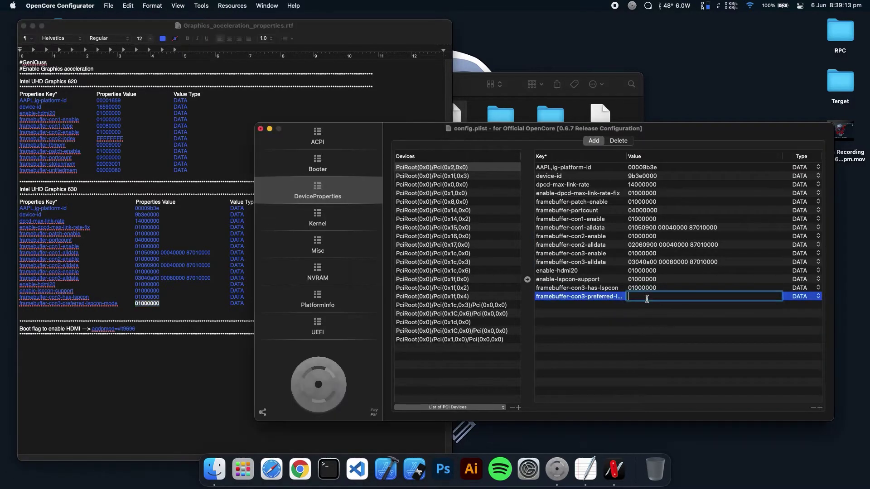
{"action": "key", "text": "super+v"}
{"action": "key", "text": "Return"}
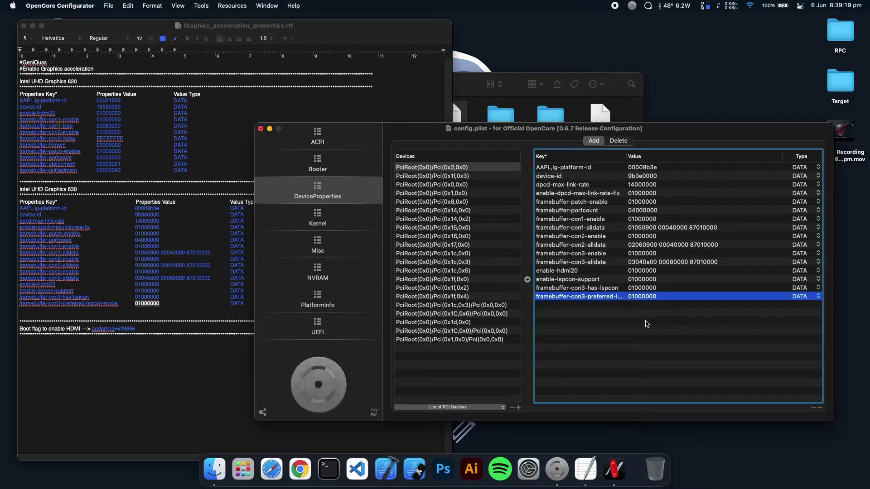
Paste gdpmod=vit9696 from the notes onto the end of boot-args under UUID 7C436110
{"action": "left_click", "coordinate": [324, 276]}
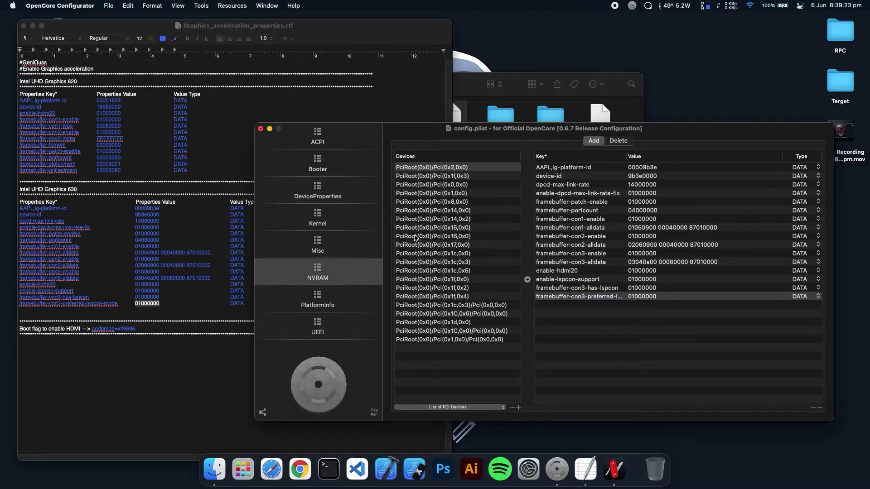
{"action": "left_click", "coordinate": [300, 277]}
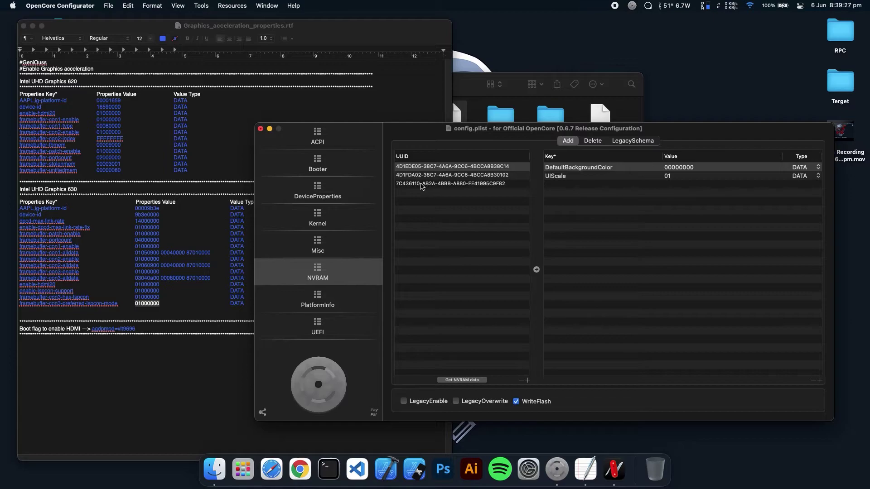
{"action": "left_click", "coordinate": [435, 185]}
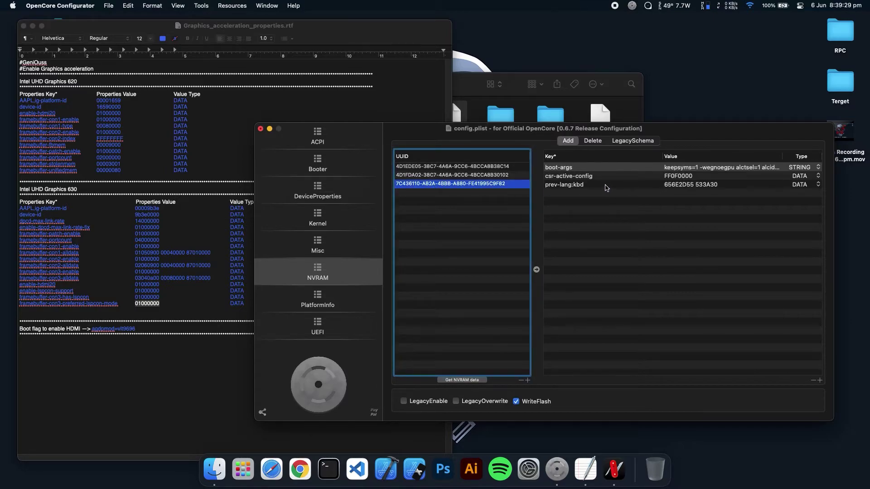
{"action": "left_click", "coordinate": [573, 169]}
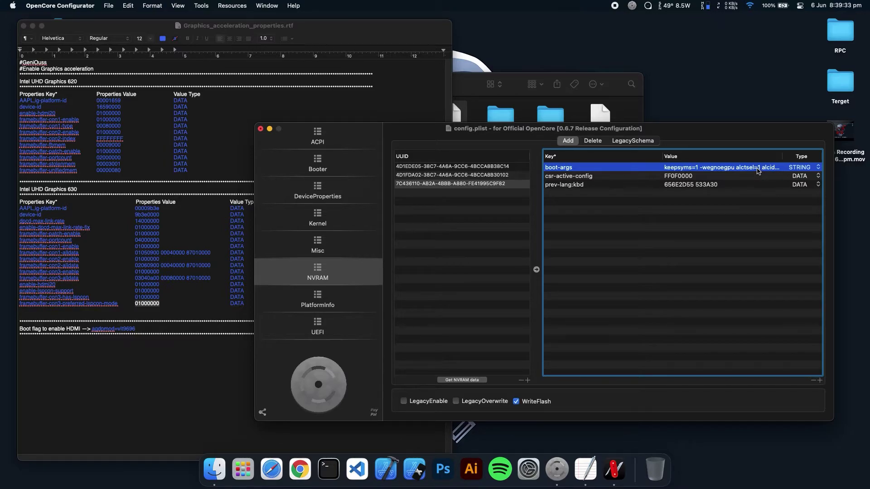
{"action": "left_click", "coordinate": [144, 328]}
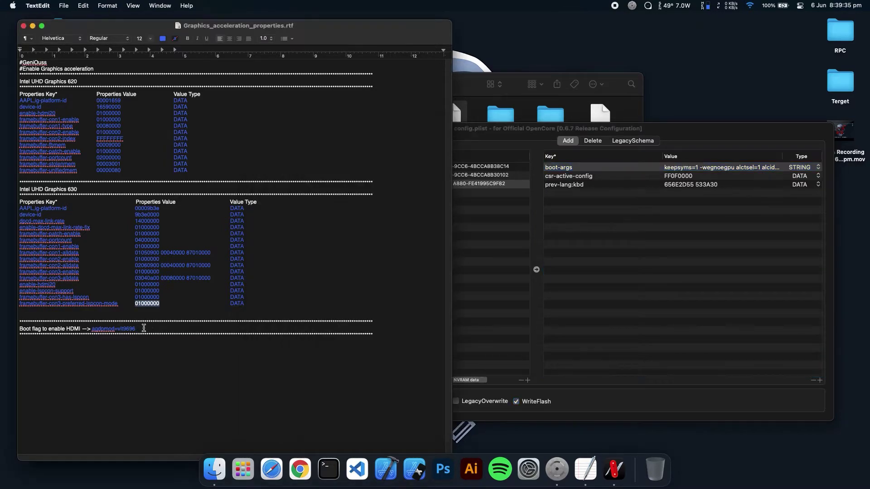
{"action": "left_click_drag", "start_coordinate": [139, 330], "coordinate": [94, 330]}
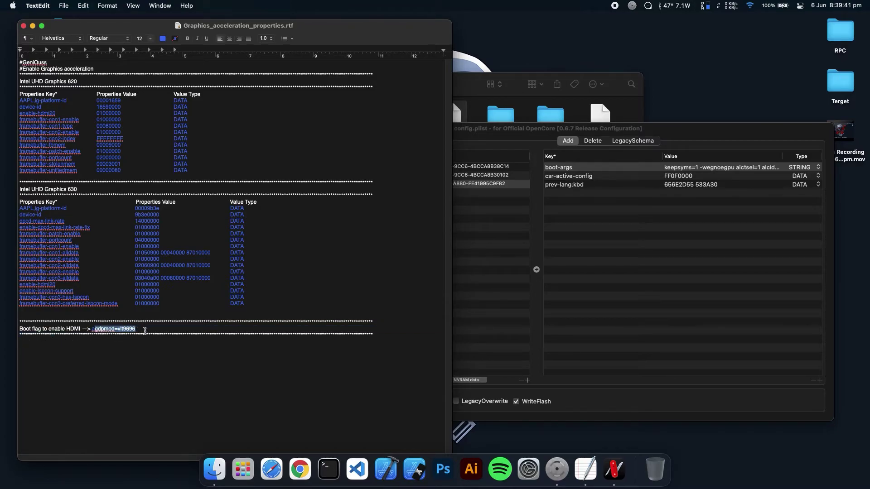
{"action": "left_click", "coordinate": [719, 169]}
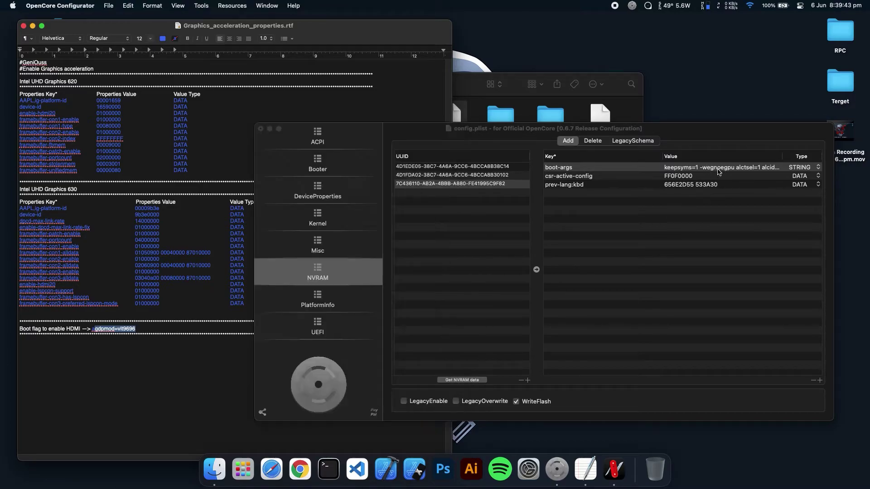
{"action": "left_click", "coordinate": [758, 168]}
{"action": "left_click_drag", "start_coordinate": [758, 167], "coordinate": [781, 164]}
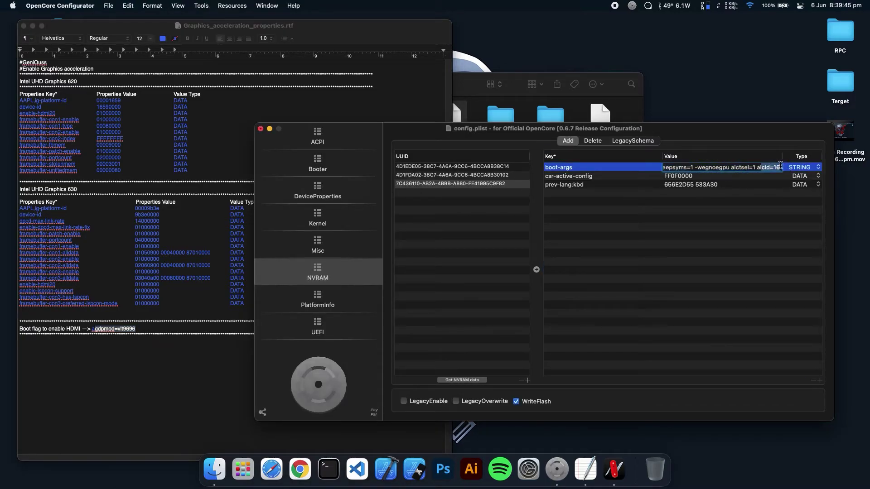
{"action": "left_click", "coordinate": [780, 167]}
{"action": "key", "text": "super+v"}
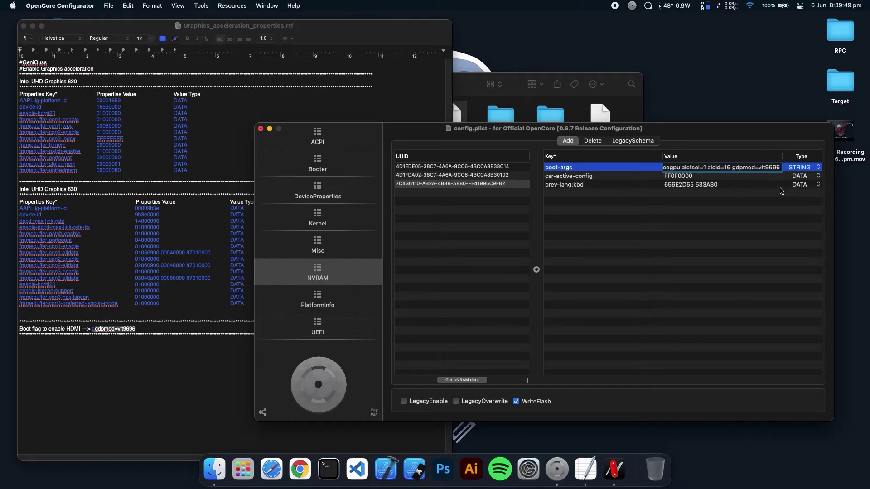
{"action": "left_click", "coordinate": [771, 236]}
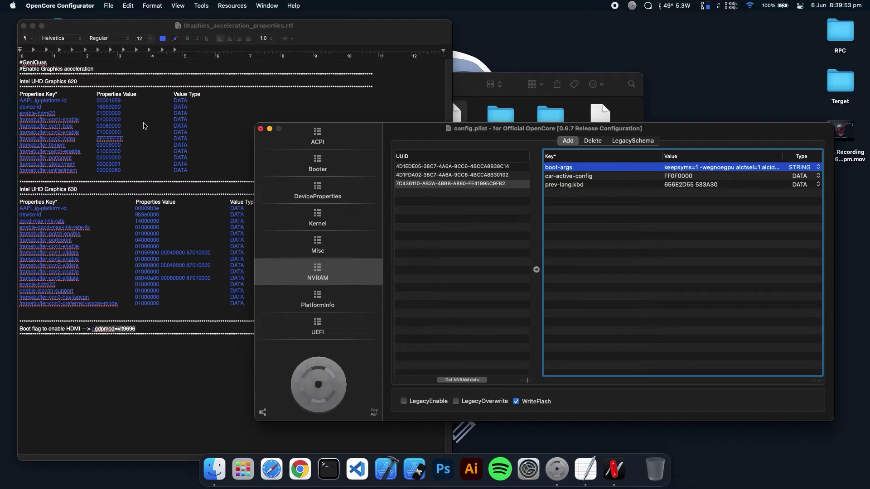
Show the Kernel Add kext table and check Lilu.kext and WhateverGreen.kext are enabled
{"action": "left_click", "coordinate": [318, 165]}
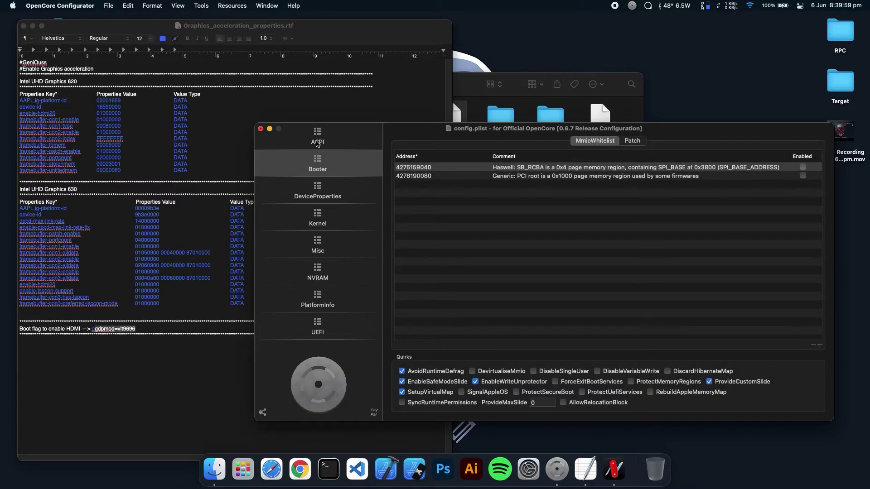
{"action": "left_click", "coordinate": [331, 225]}
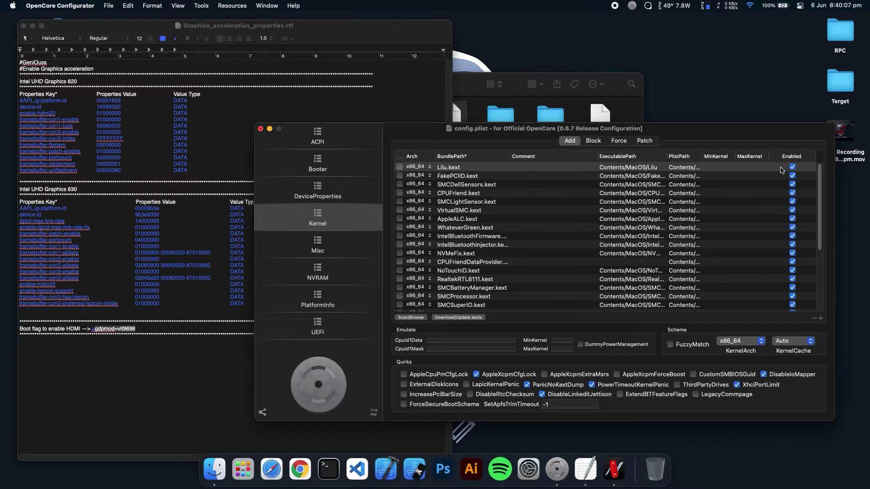
{"action": "scroll", "coordinate": [508, 231], "scroll_direction": "down", "scroll_amount": 5}
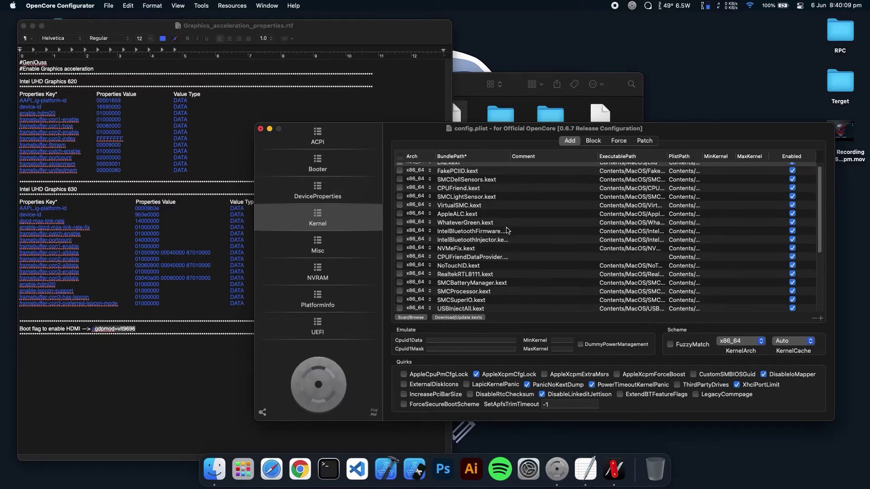
{"action": "scroll", "coordinate": [507, 230], "scroll_direction": "up", "scroll_amount": 2}
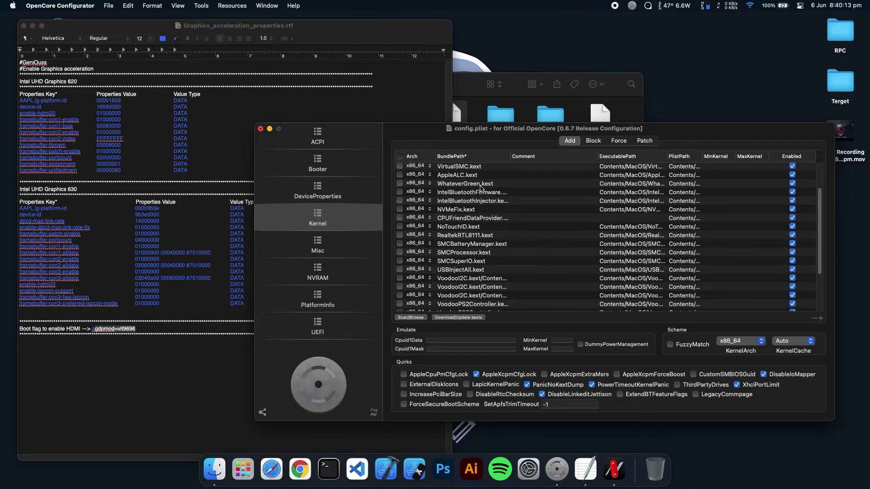
{"action": "left_click", "coordinate": [480, 186]}
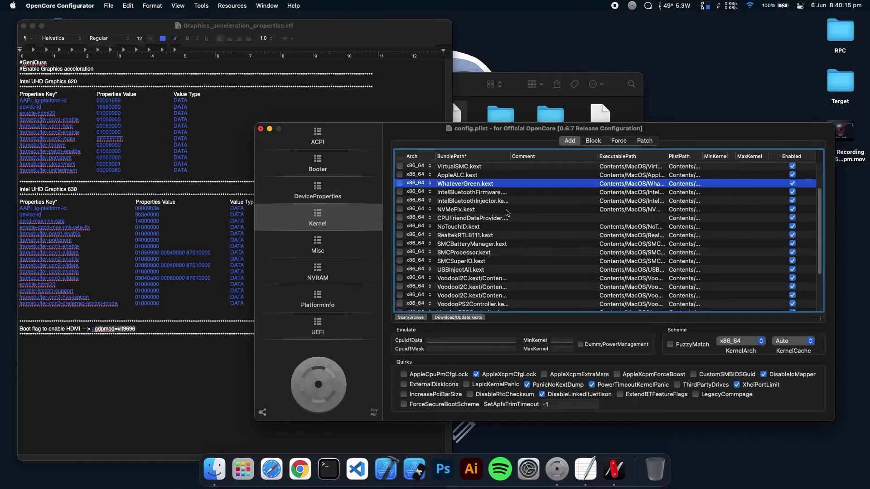
{"action": "scroll", "coordinate": [514, 217], "scroll_direction": "down", "scroll_amount": 5}
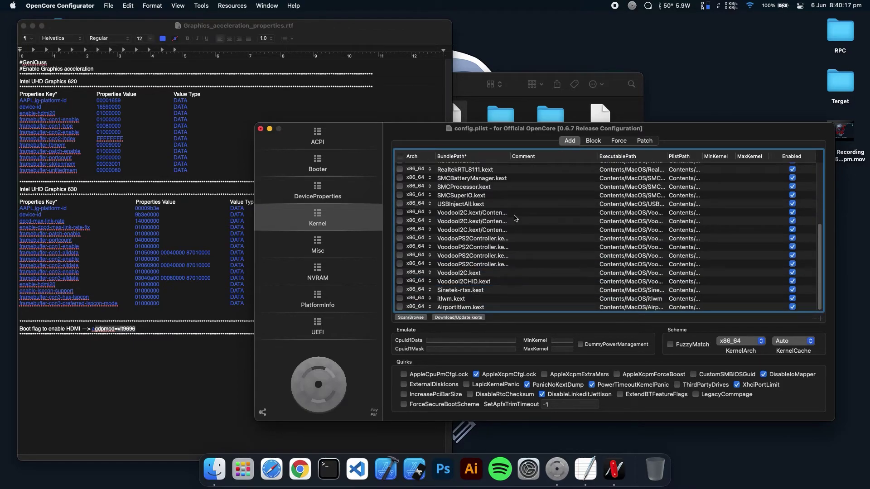
{"action": "scroll", "coordinate": [513, 218], "scroll_direction": "up", "scroll_amount": 6}
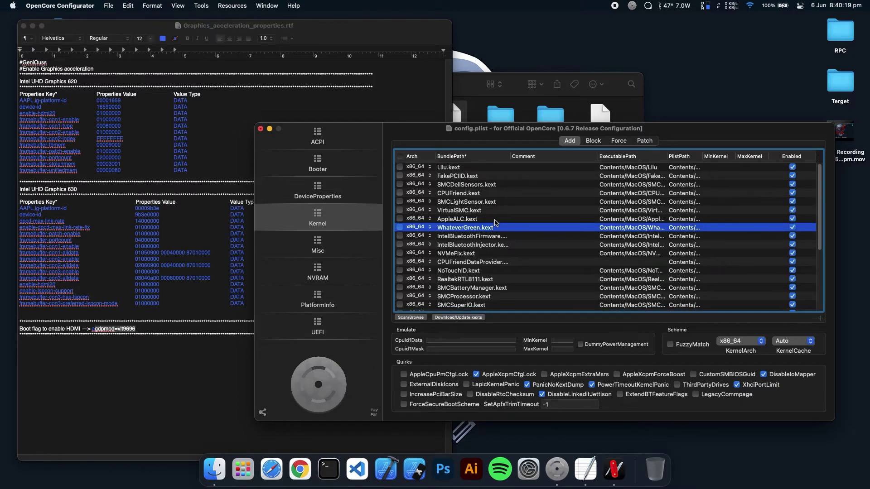
Save config.plist via File > Save, then close the config, notes and OC folder windows
{"action": "left_click", "coordinate": [108, 6]}
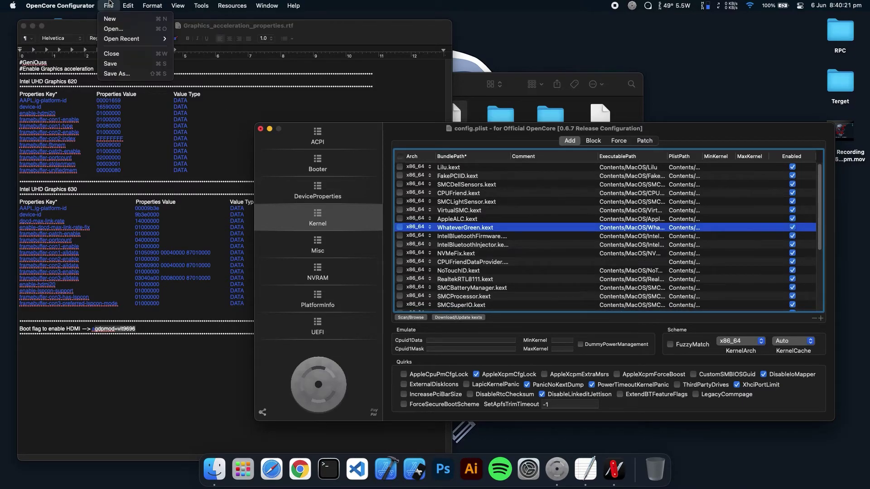
{"action": "left_click", "coordinate": [115, 65]}
{"action": "left_click", "coordinate": [261, 129]}
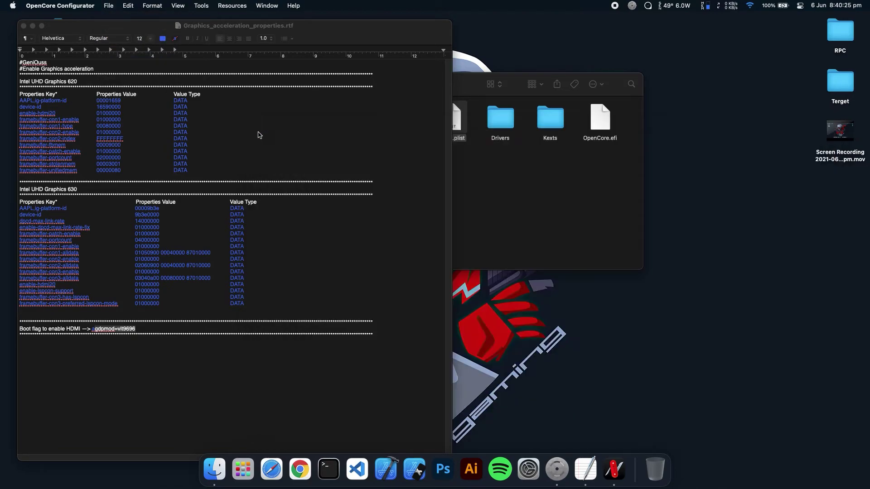
{"action": "left_click", "coordinate": [24, 26]}
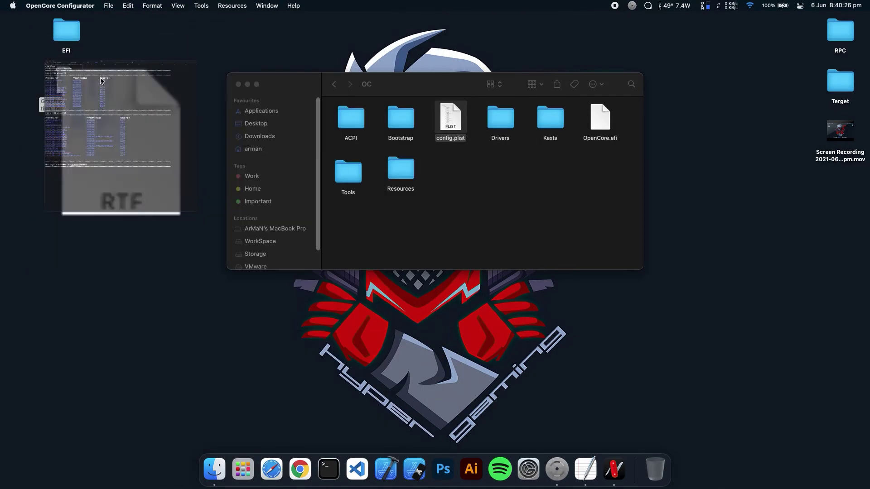
{"action": "left_click", "coordinate": [238, 85]}
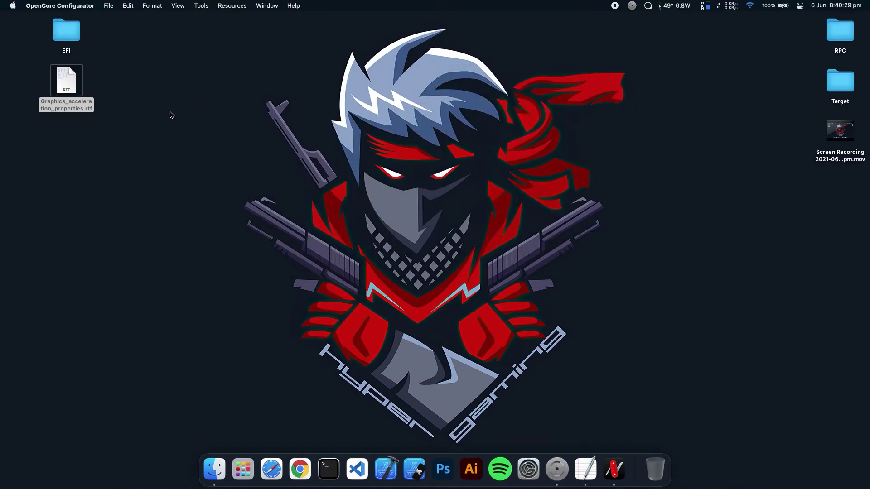